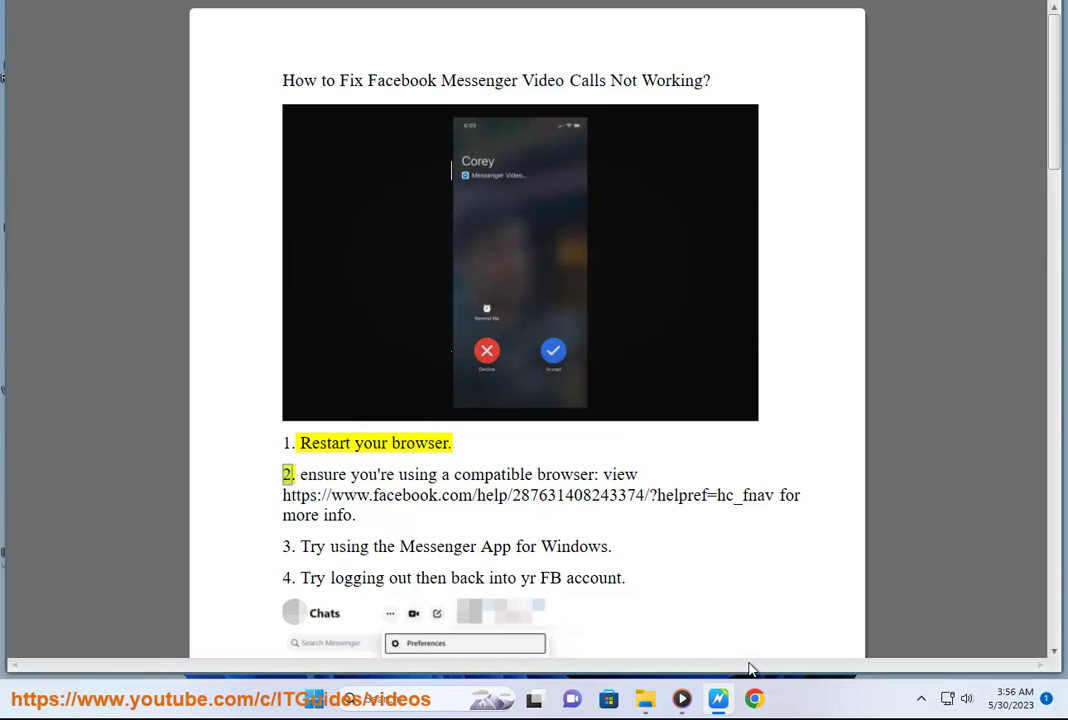
Launch a new Chrome window on a New Tab page from the taskbar.
click(754, 699)
Dismiss Chrome's main menu and minimize the New Tab window to reveal the guide.
click(999, 88)
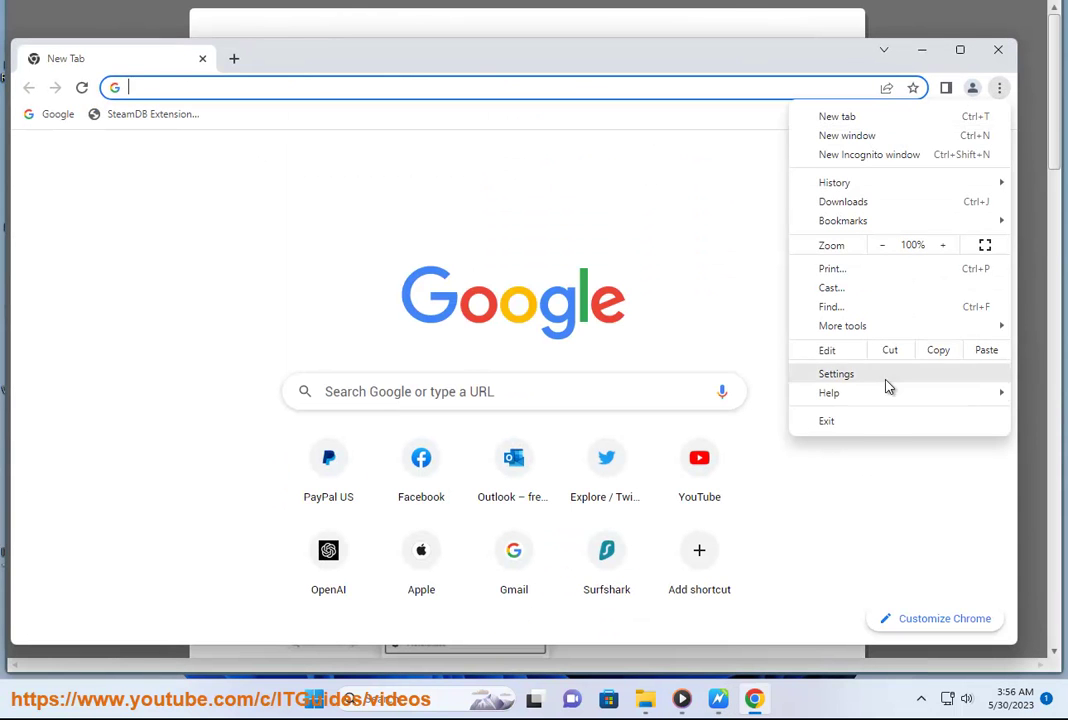
click(937, 45)
click(925, 52)
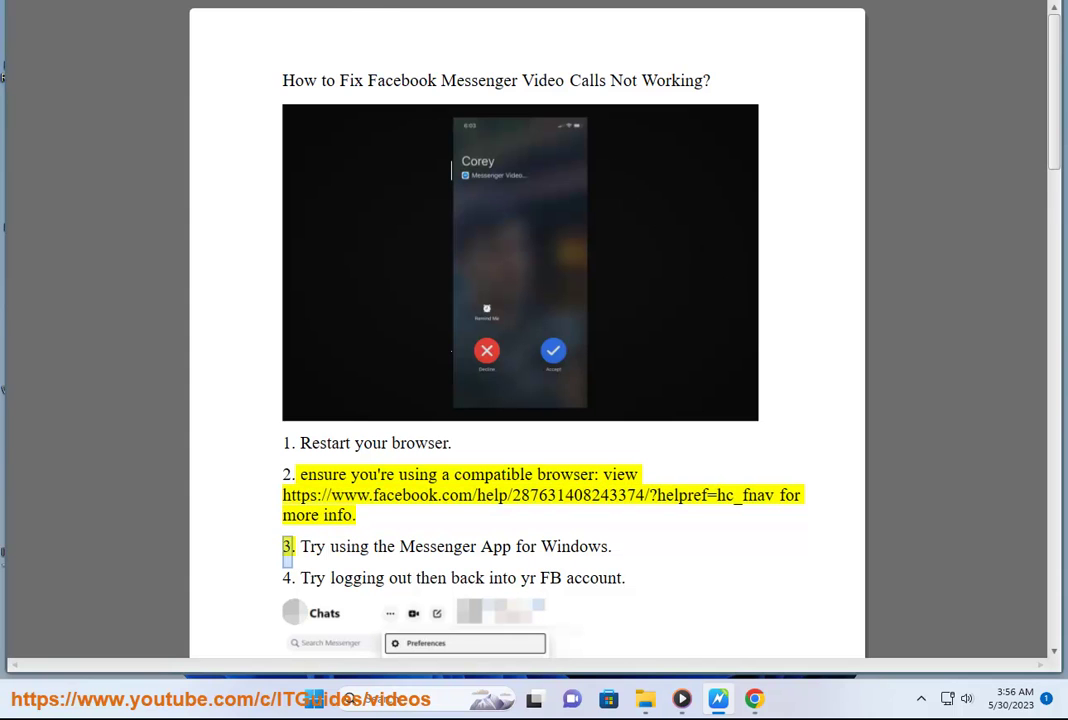
Load Facebook's Video Calling help page from step 2's link in Chrome, then minimize Chrome.
drag(771, 495, 258, 500)
key(ctrl+c)
click(754, 699)
key(ctrl+v)
key(Return)
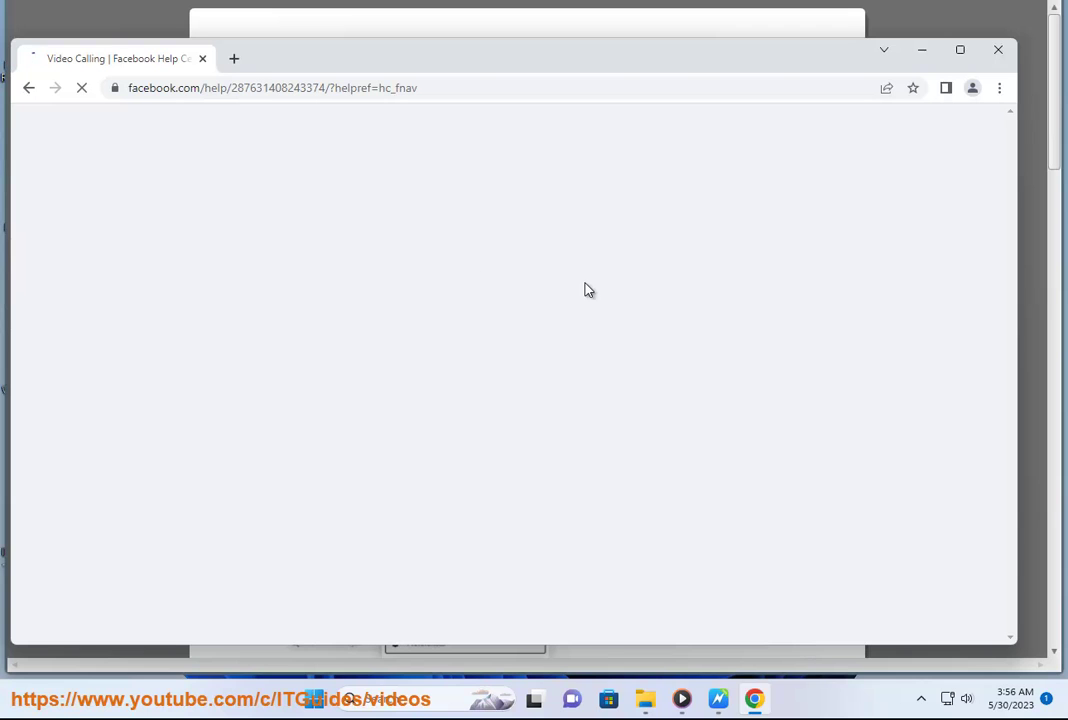
click(924, 55)
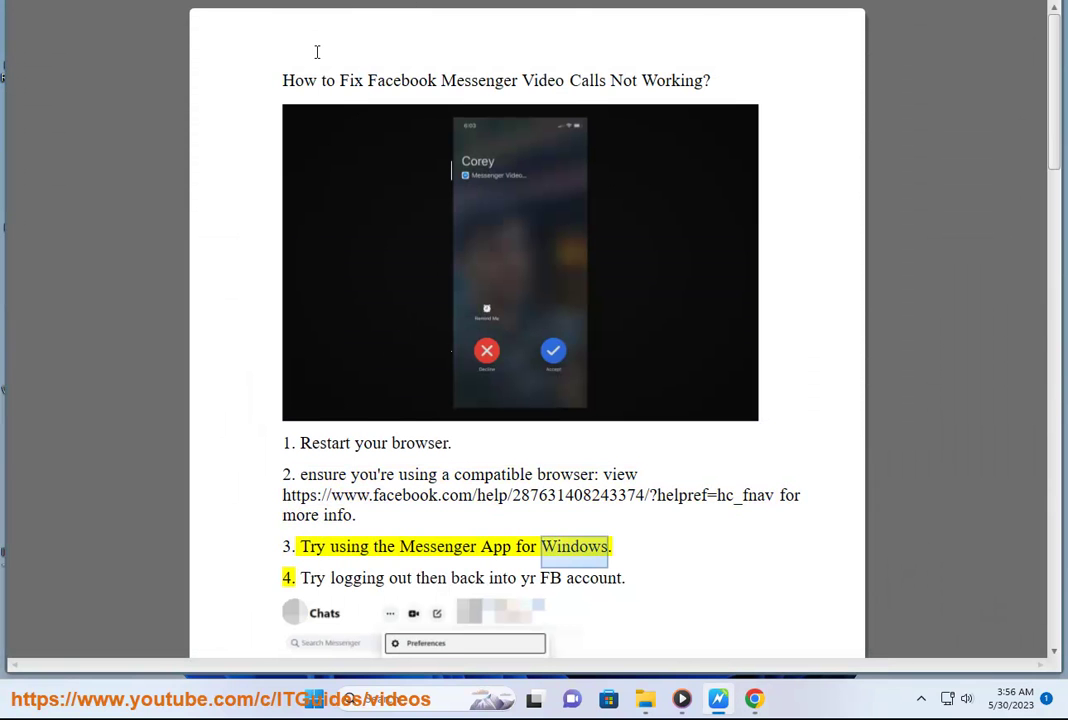
Search Microsoft Store for 'FAC' and view the Facebook app's product page.
click(608, 698)
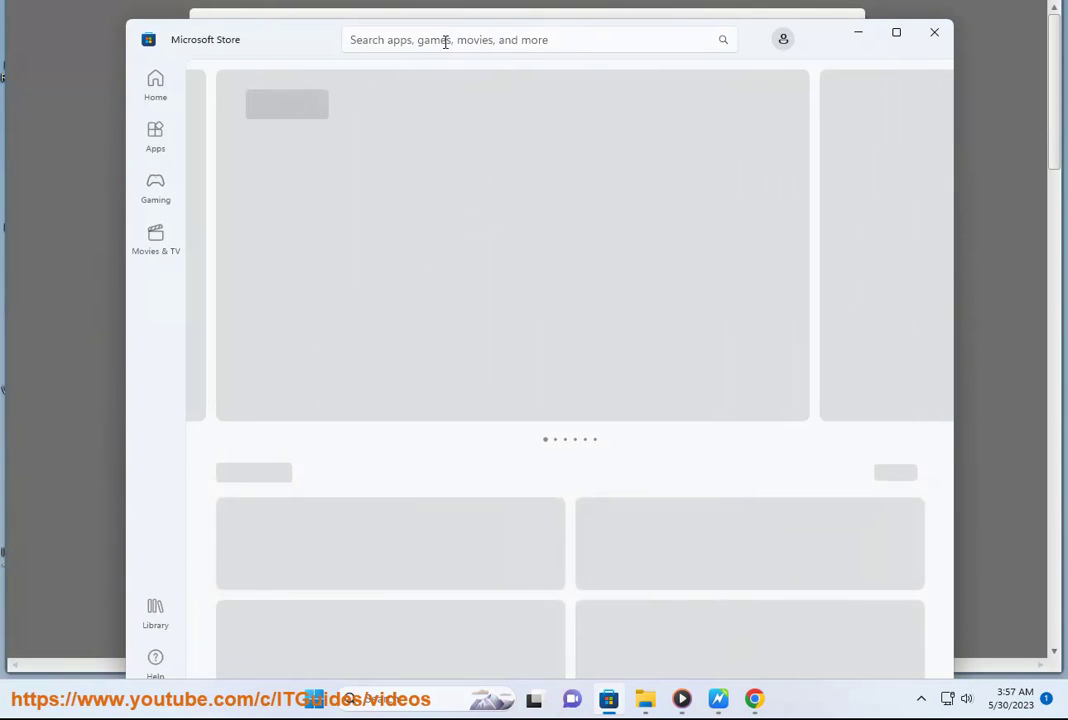
click(418, 41)
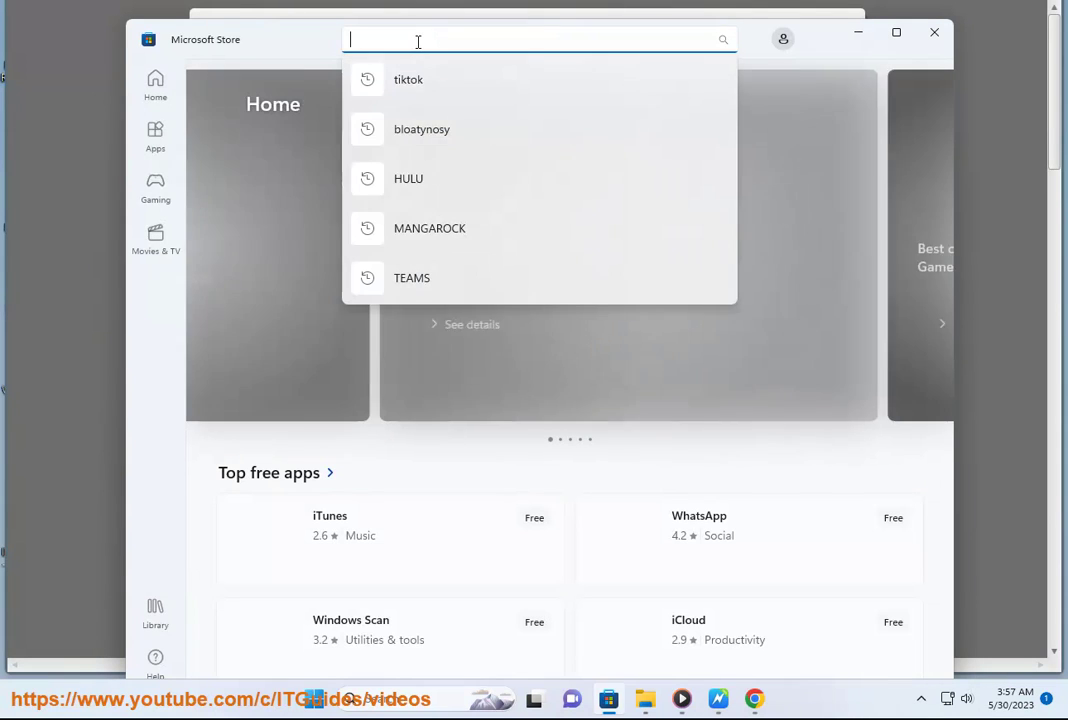
text(FACE)
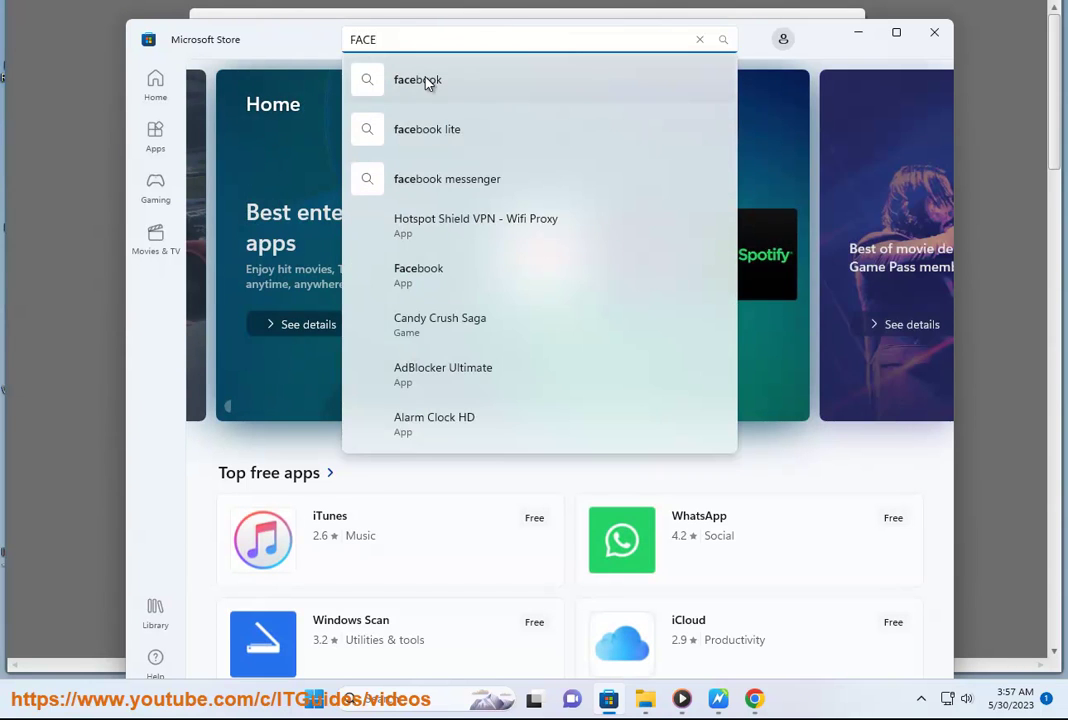
click(427, 80)
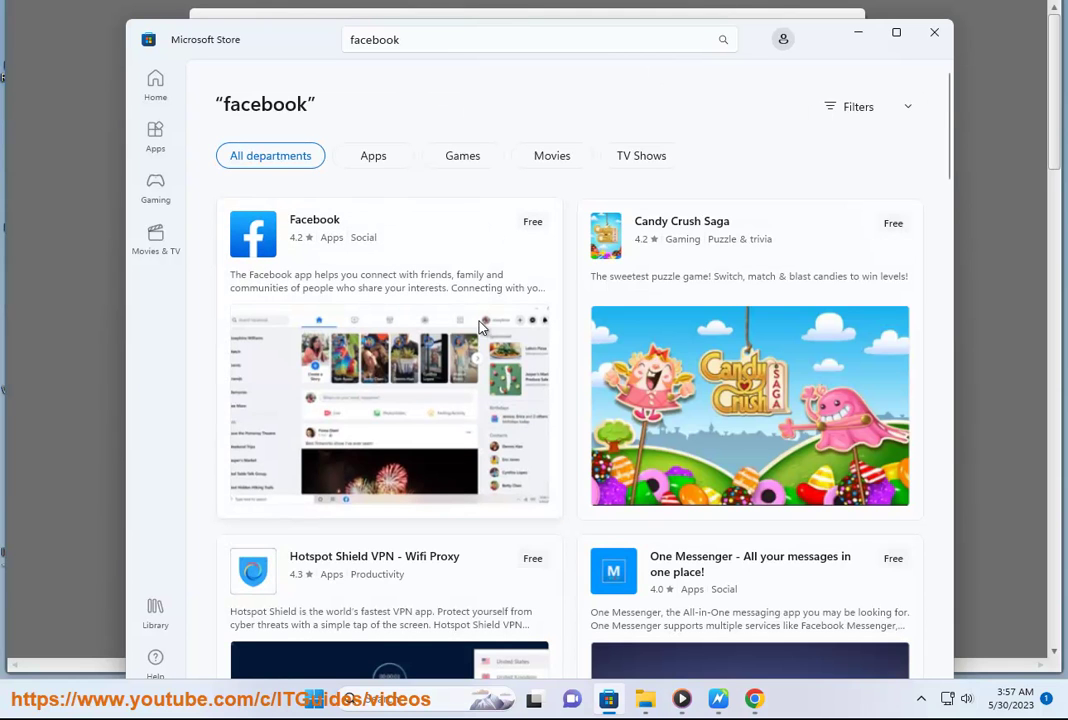
scroll(365, 423, down, 2)
scroll(372, 415, up, 2)
click(325, 355)
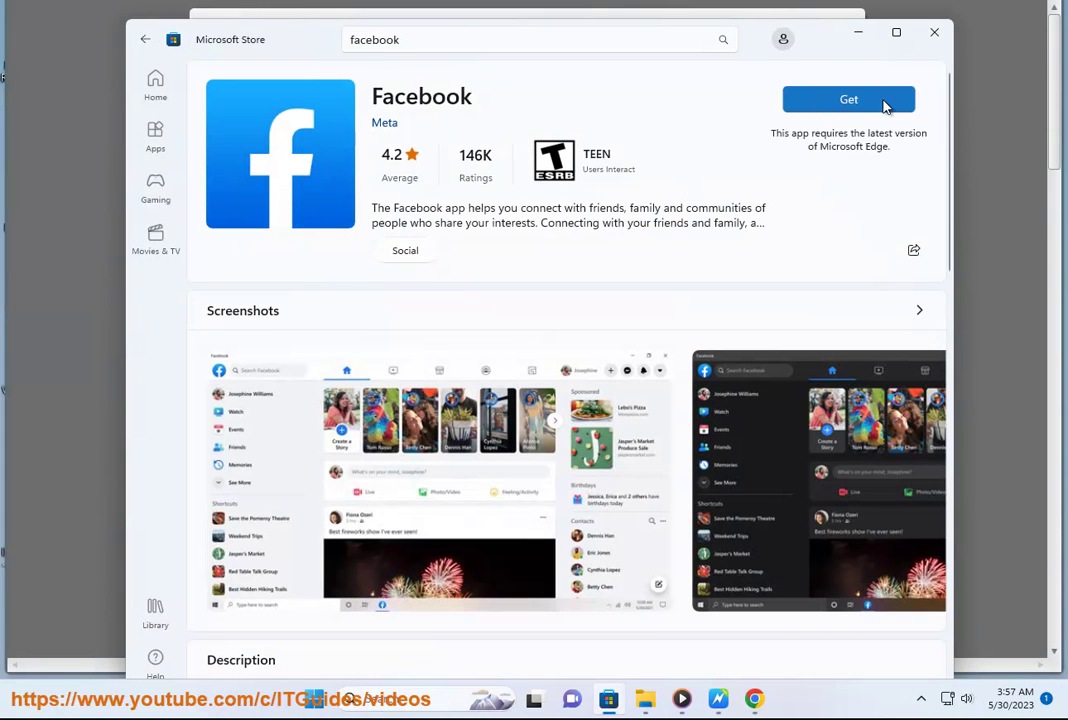
scroll(436, 405, down, 5)
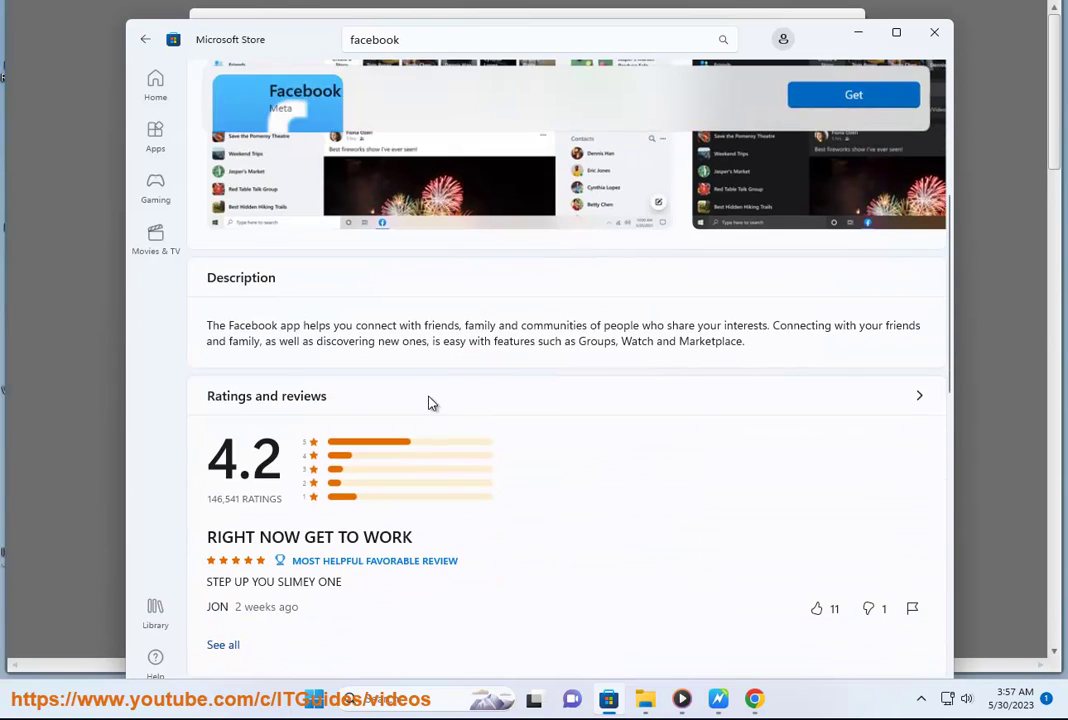
scroll(520, 410, up, 5)
Minimize the Store and scroll the guide to step 5 on Bluetooth audio devices.
click(858, 32)
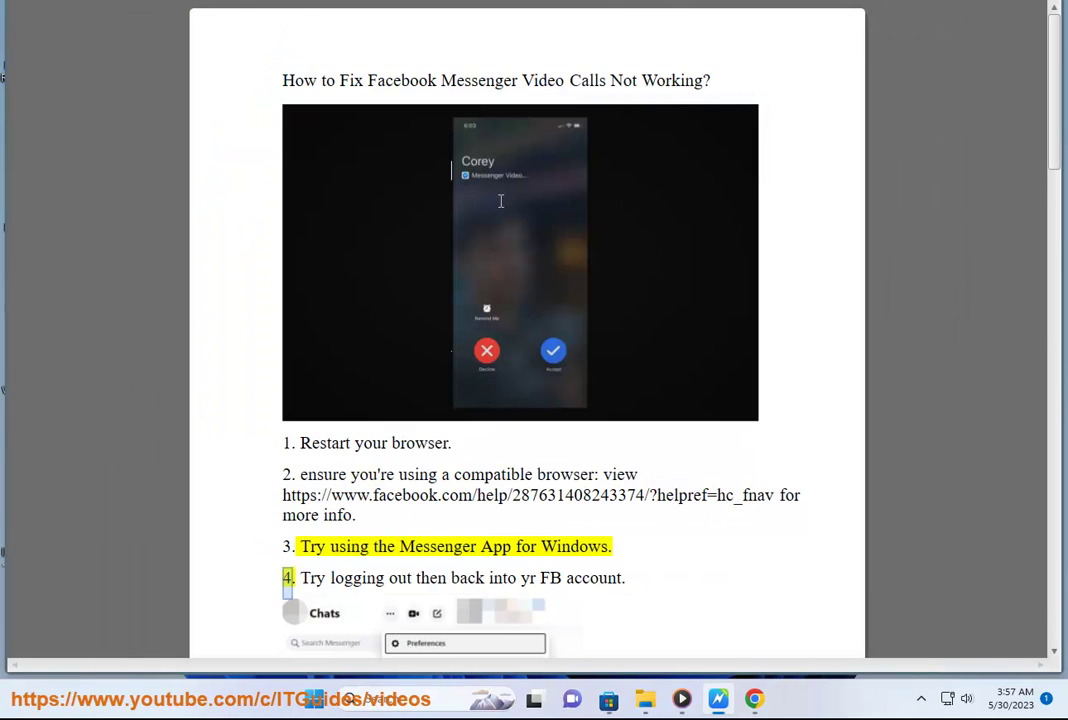
scroll(634, 496, down, 3)
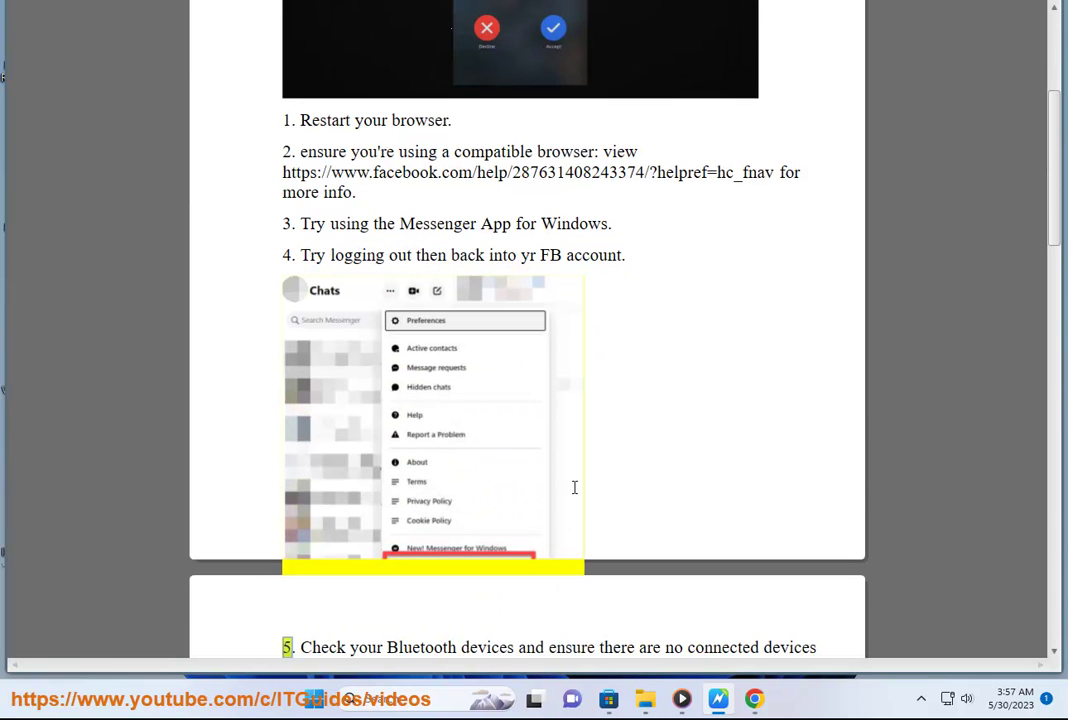
scroll(607, 470, down, 4)
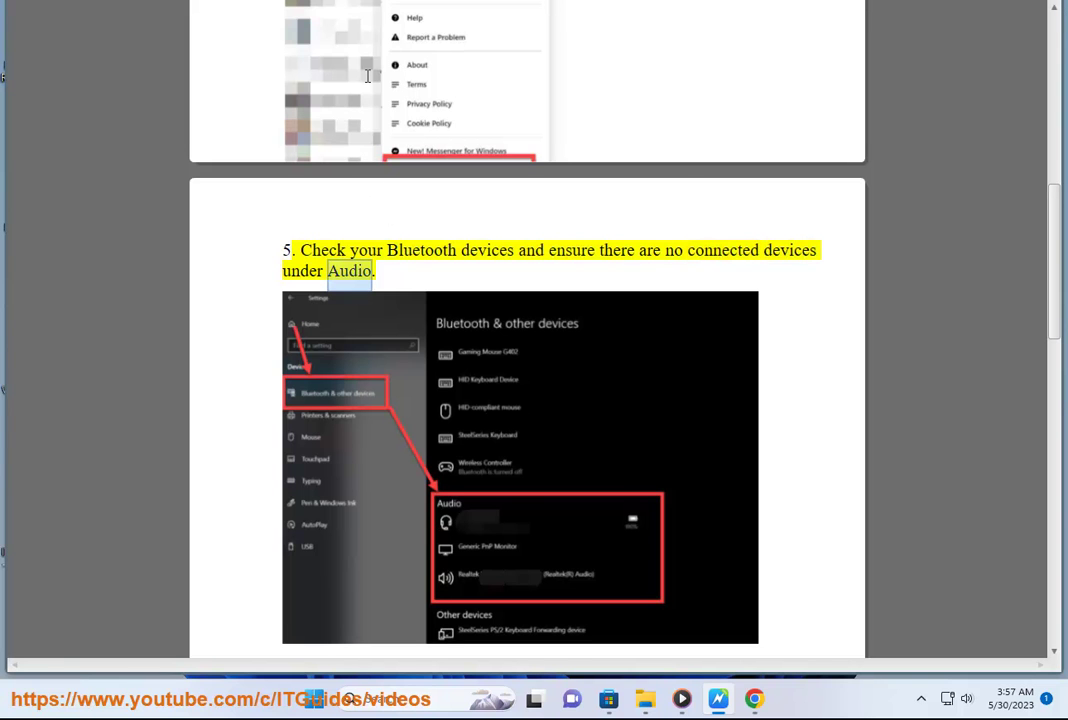
Check Bluetooth & devices > Devices, where Audio lists only High Definition microphone and speakers.
click(316, 698)
click(510, 272)
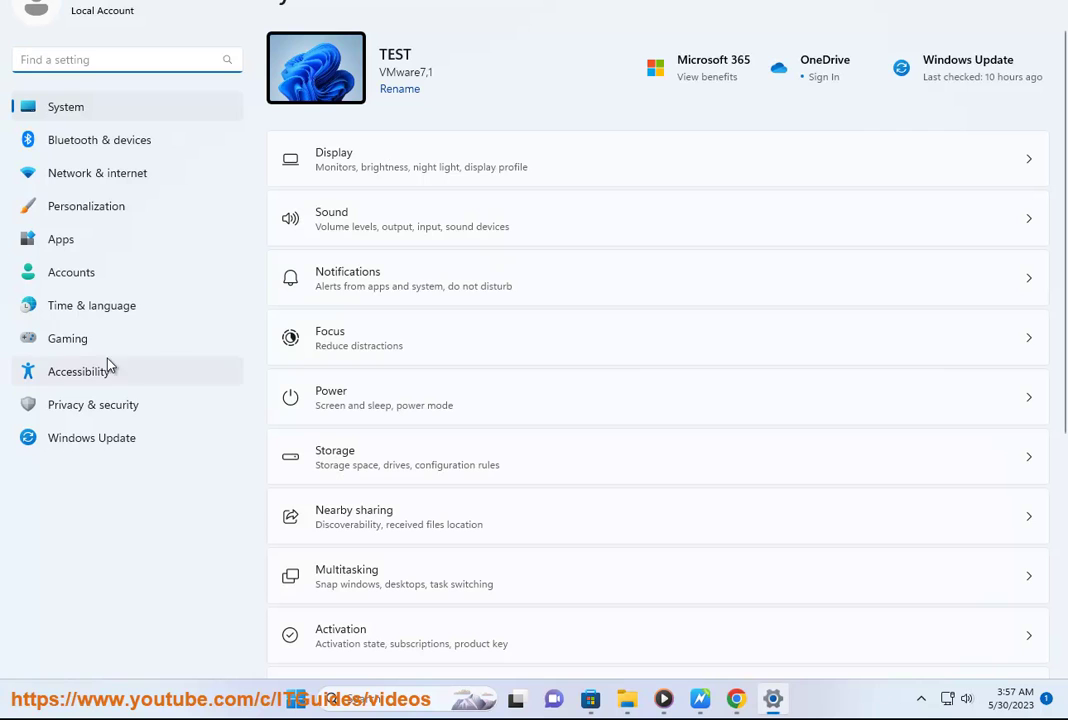
click(115, 148)
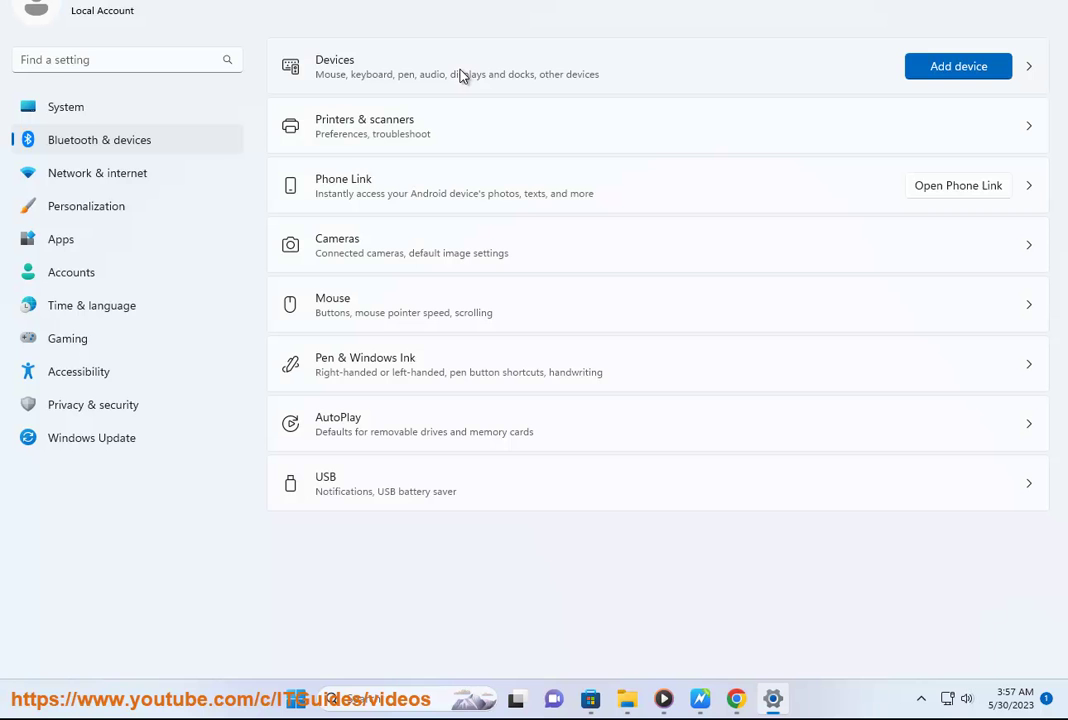
click(462, 75)
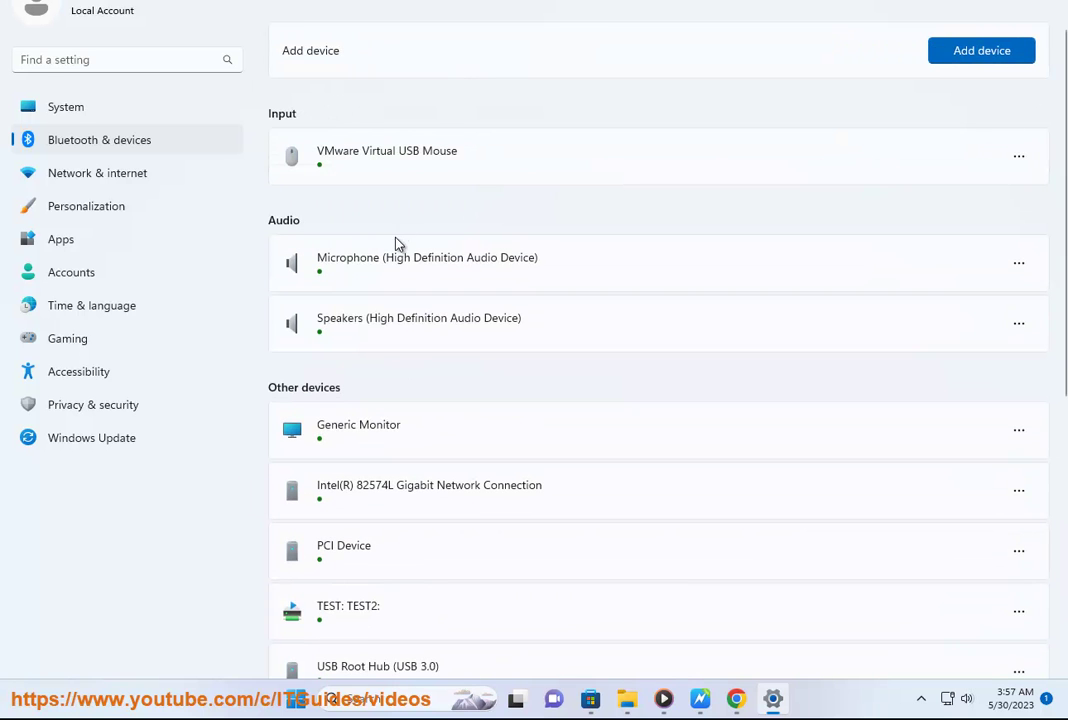
scroll(704, 271, down, 7)
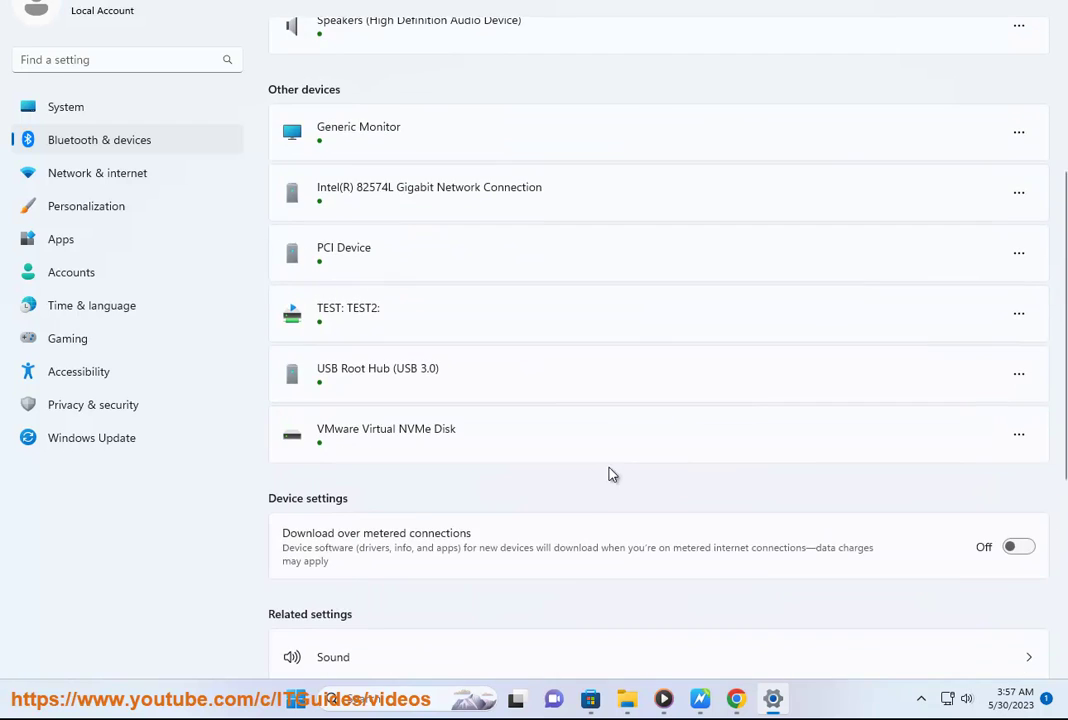
scroll(418, 521, up, 7)
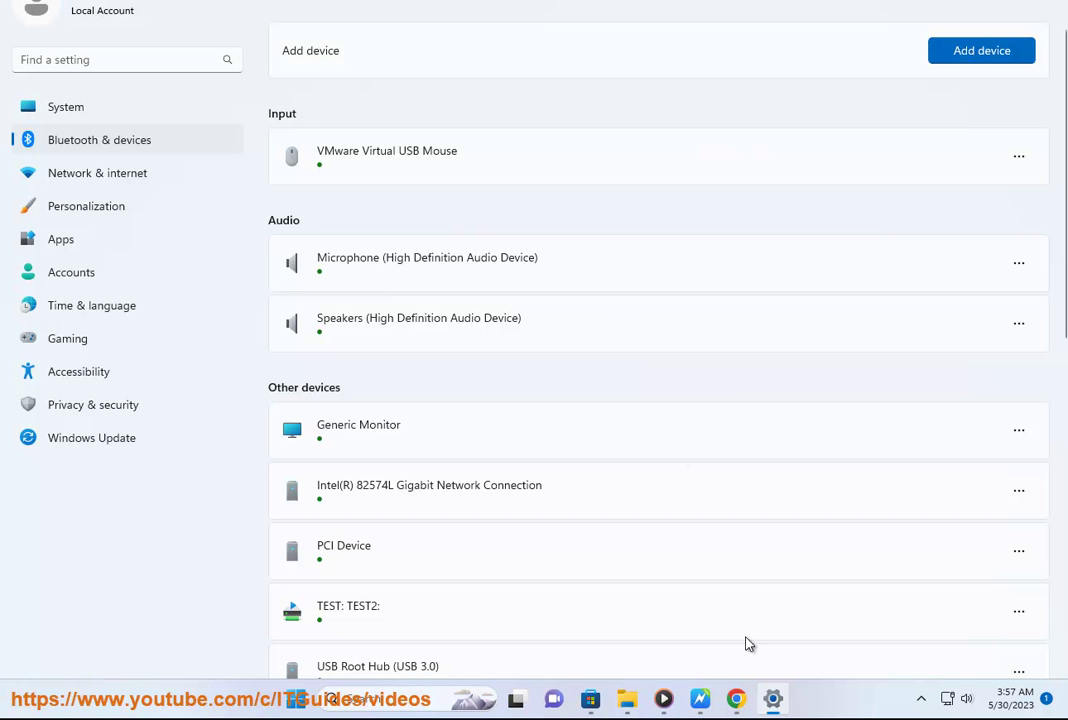
click(776, 701)
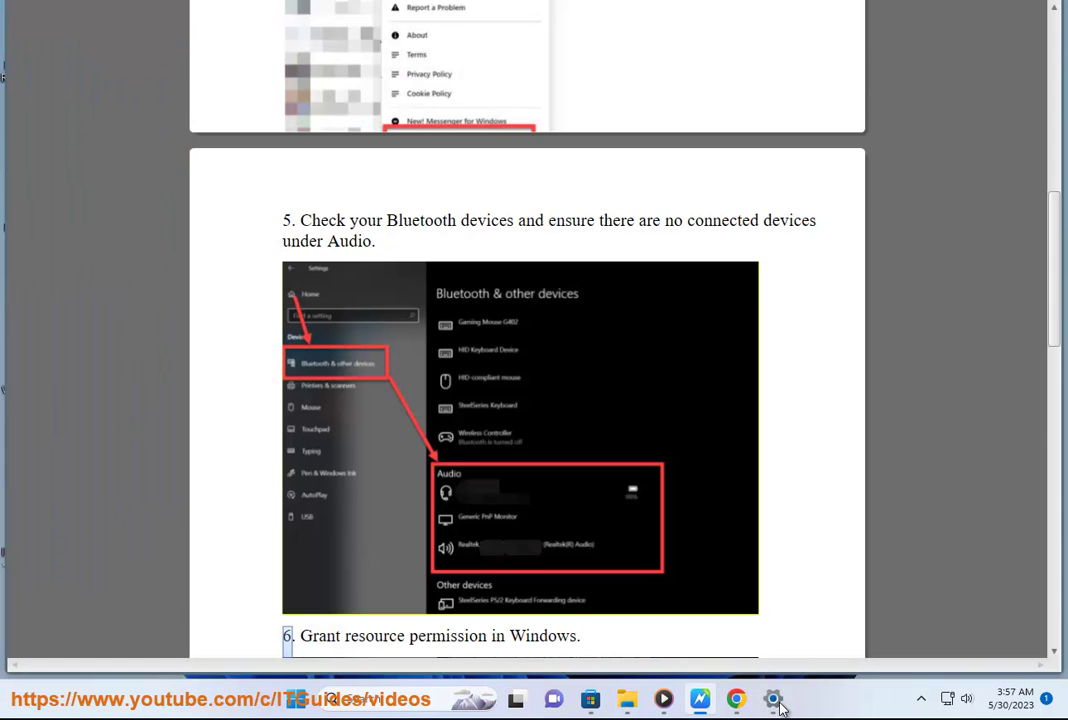
Read the guide's step 6 on Windows microphone permissions, then restore Windows Settings.
click(776, 701)
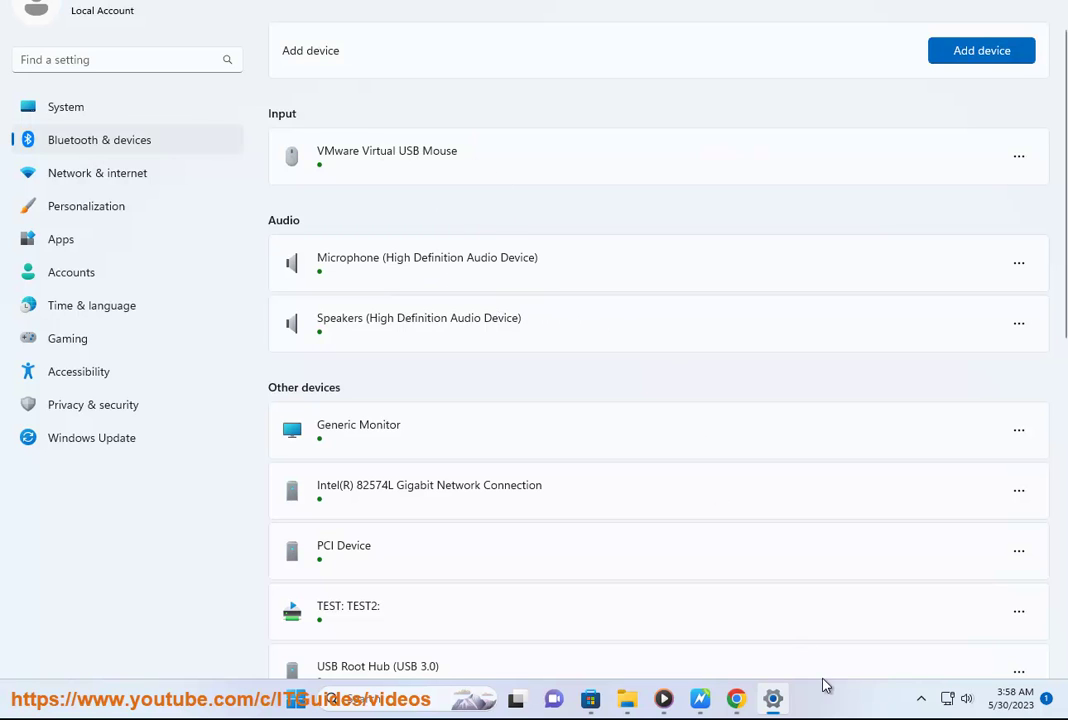
key(alt+Tab)
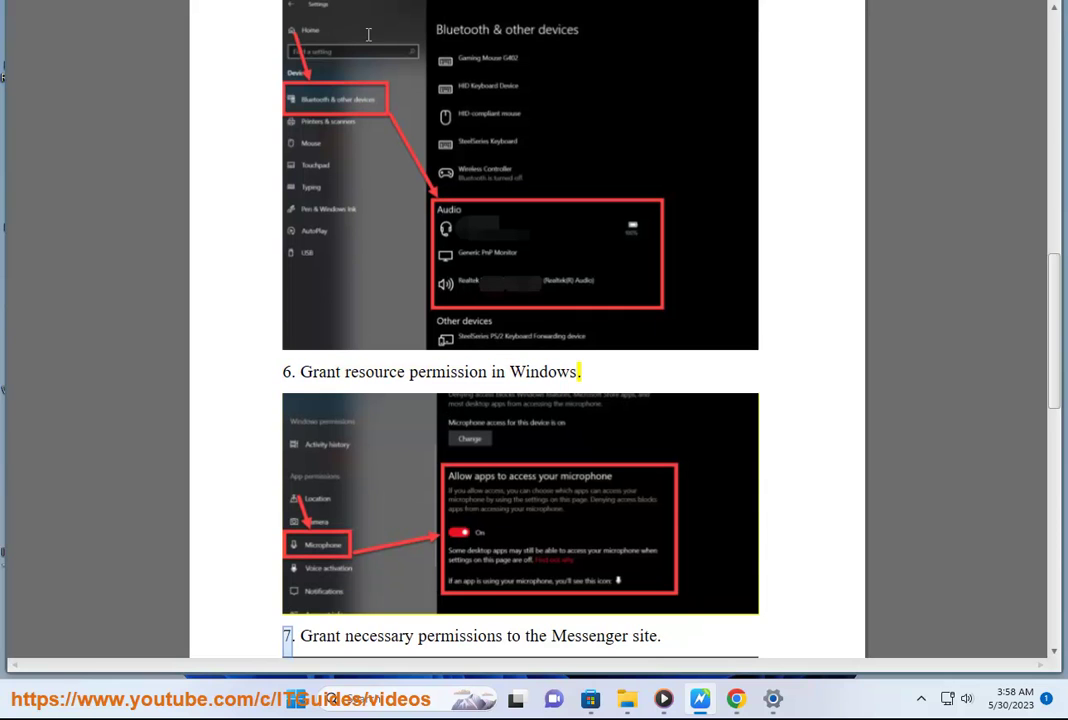
click(773, 698)
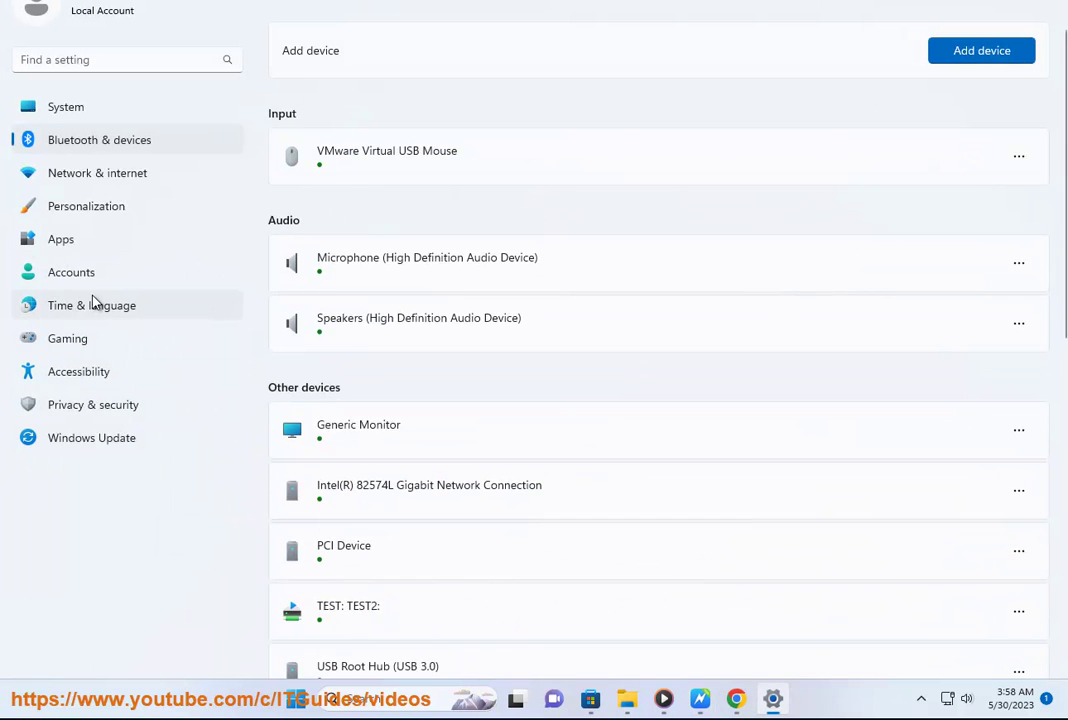
Verify Privacy & security > Microphone shows microphone access and app access both On.
click(66, 405)
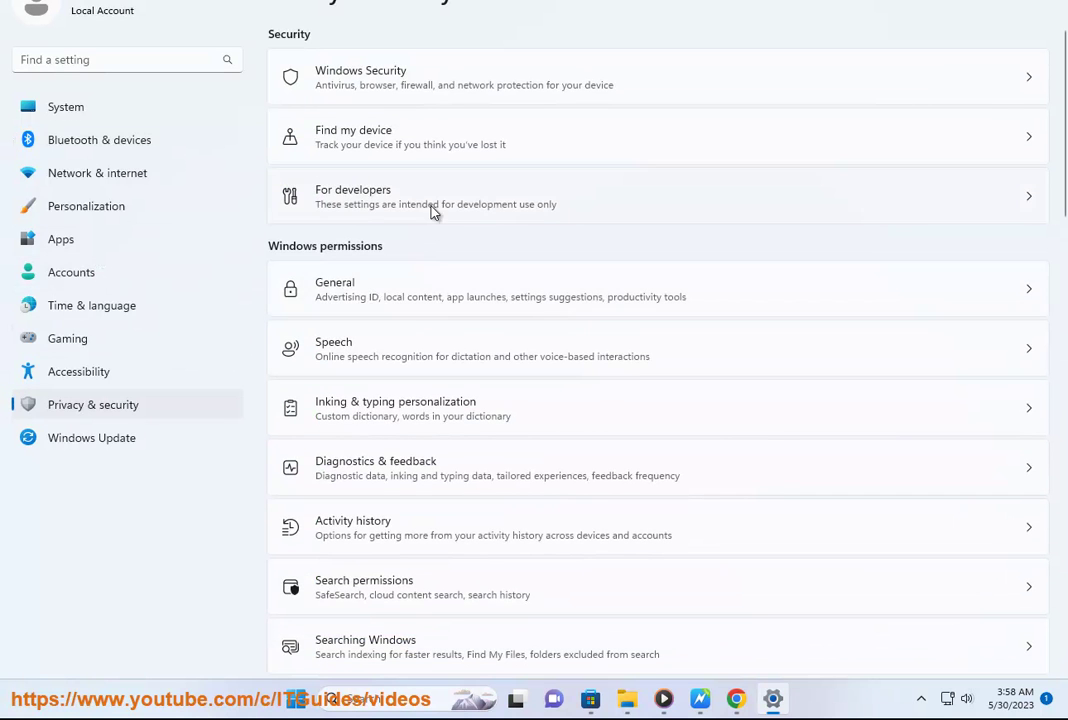
click(436, 296)
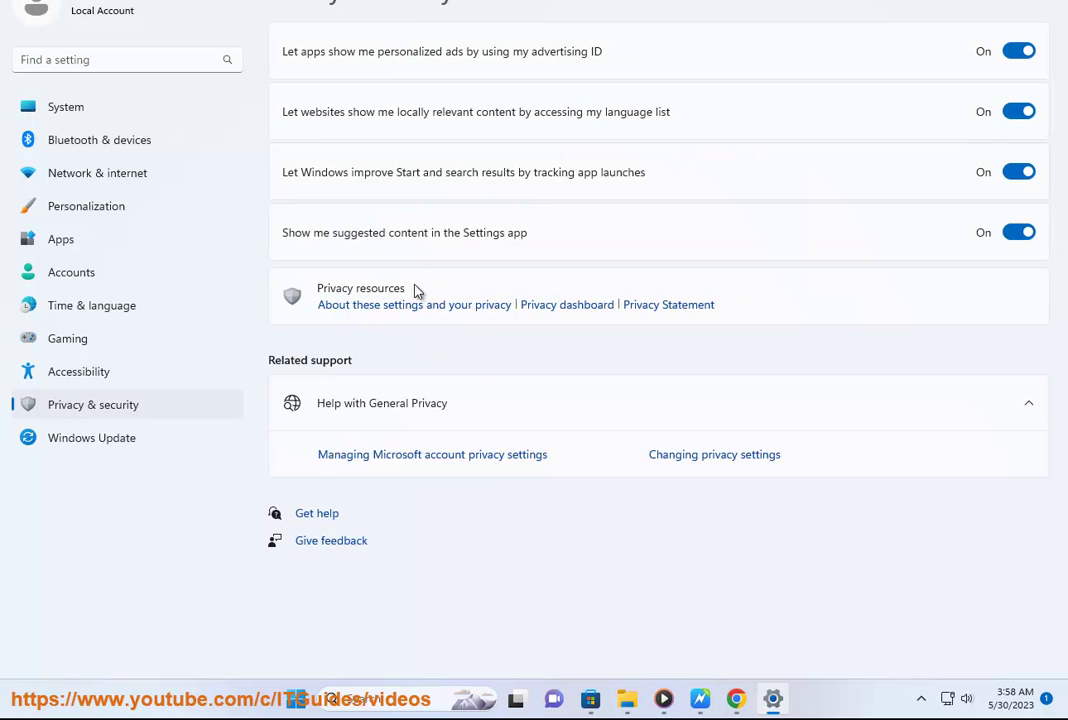
click(365, 7)
scroll(479, 494, down, 5)
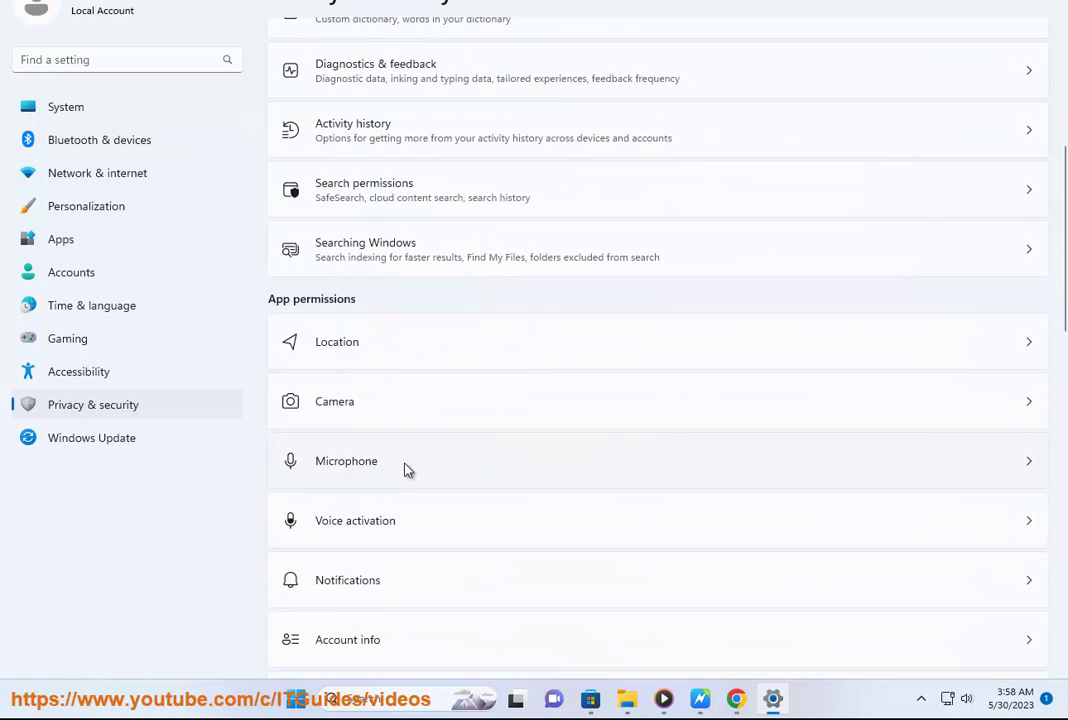
click(407, 466)
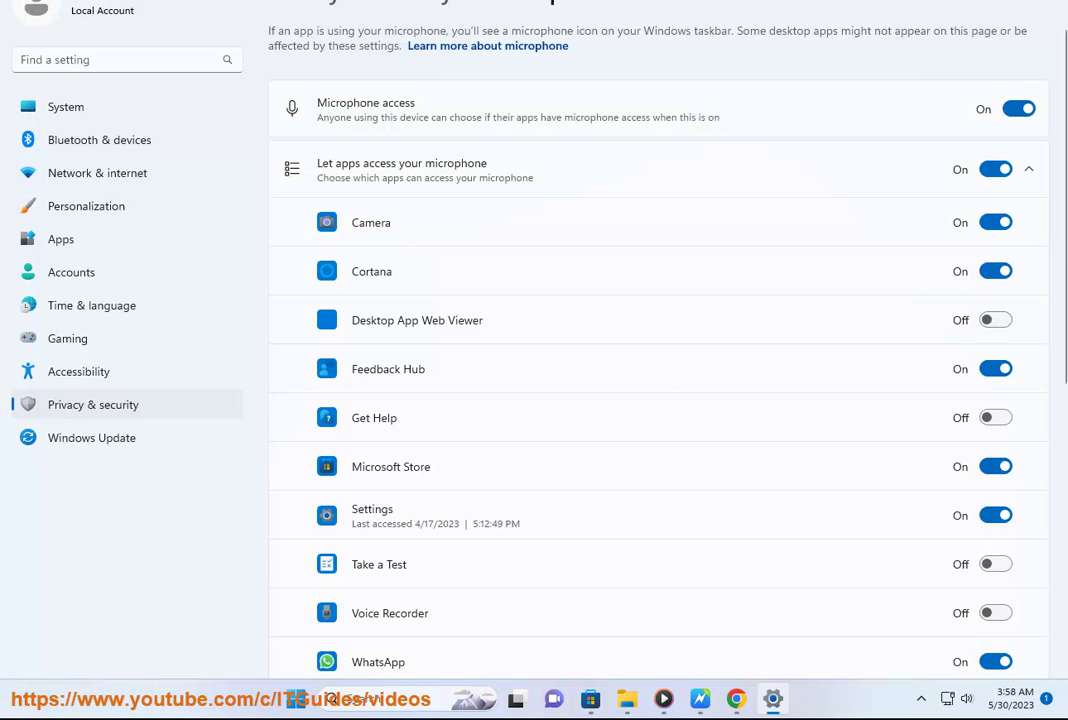
key(alt+Tab)
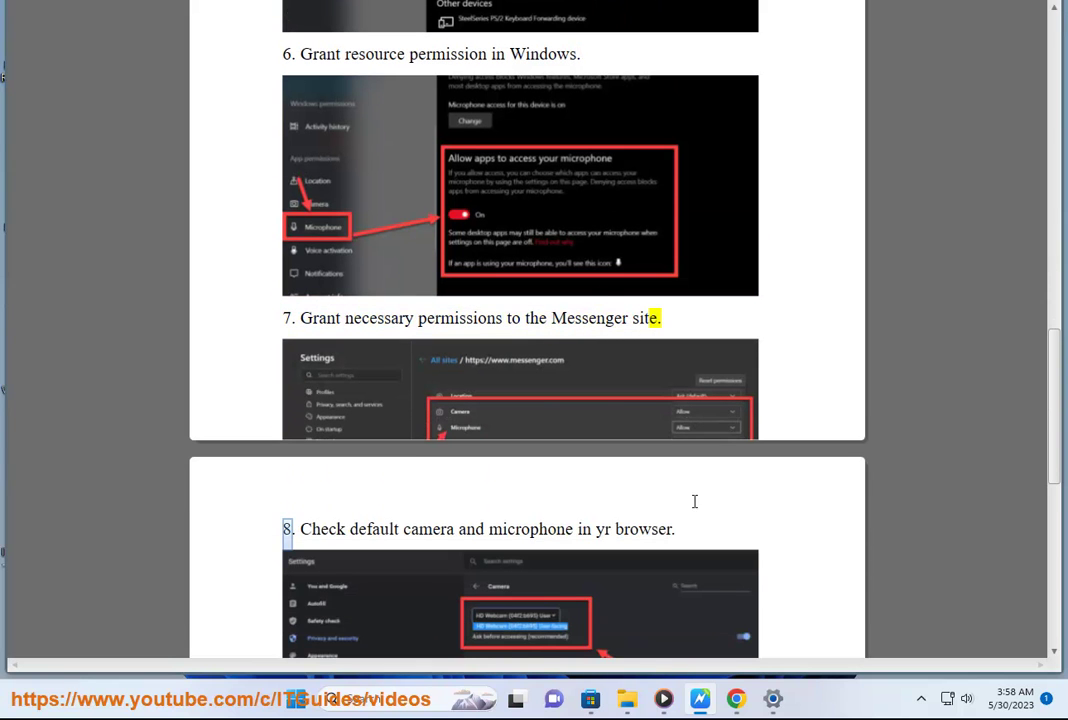
Open facebook.com's Site settings from the help page's site information.
key(alt+Tab)
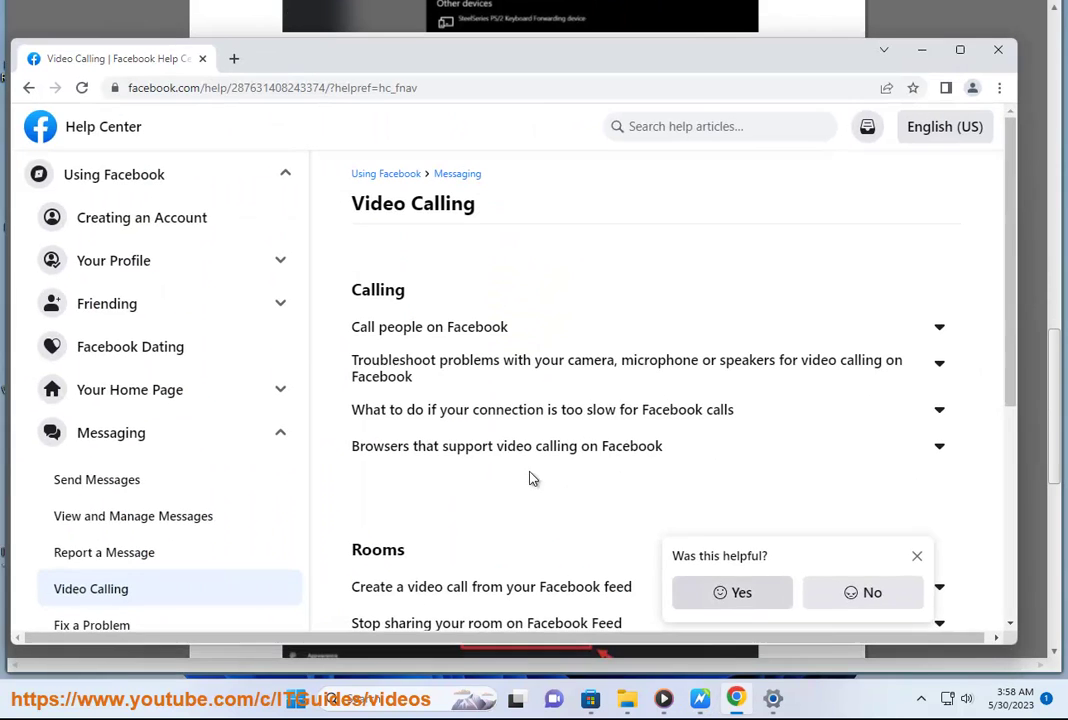
click(116, 88)
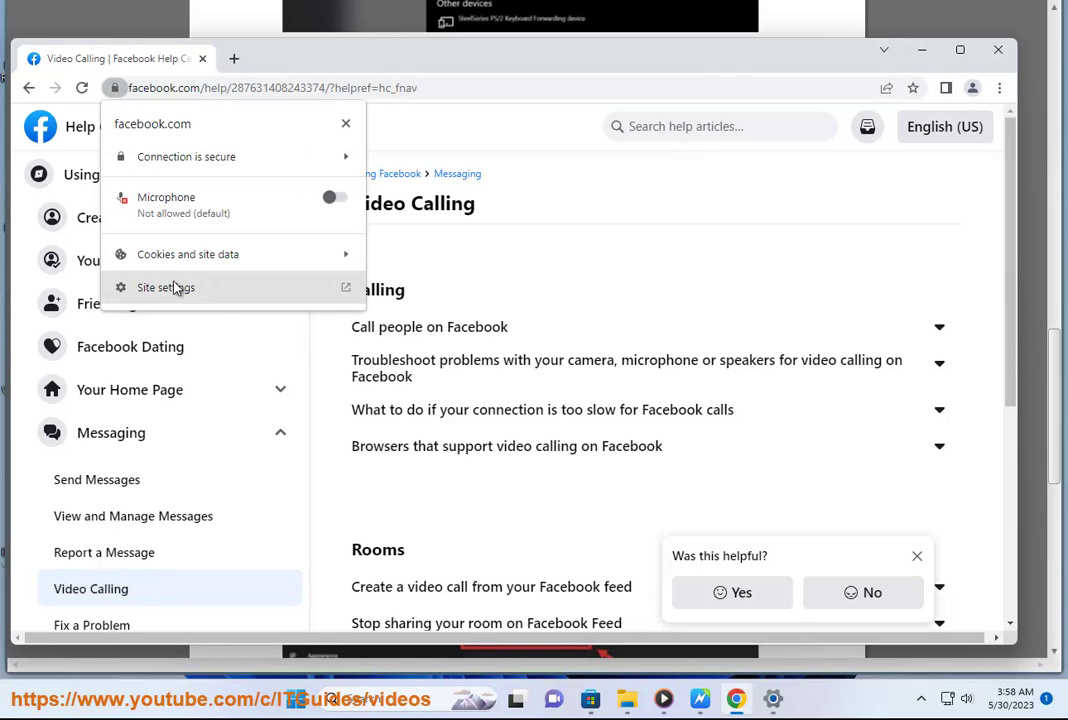
click(219, 300)
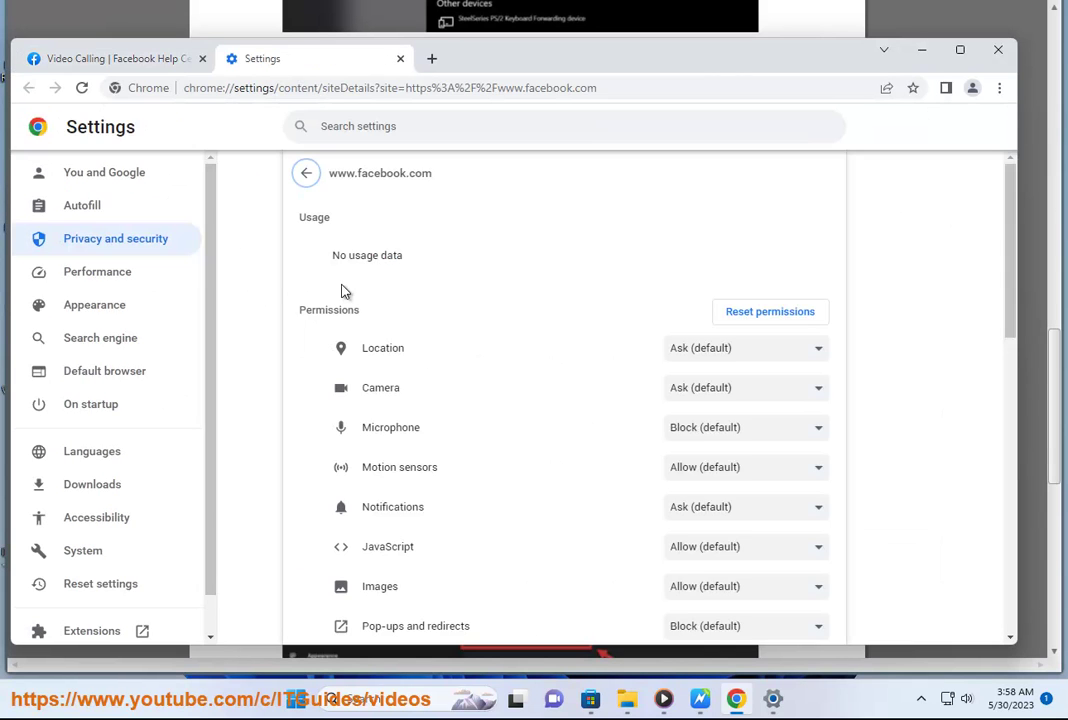
Inspect the Microphone and Camera permission choices without changing them, then scroll the guide to step 9.
click(799, 432)
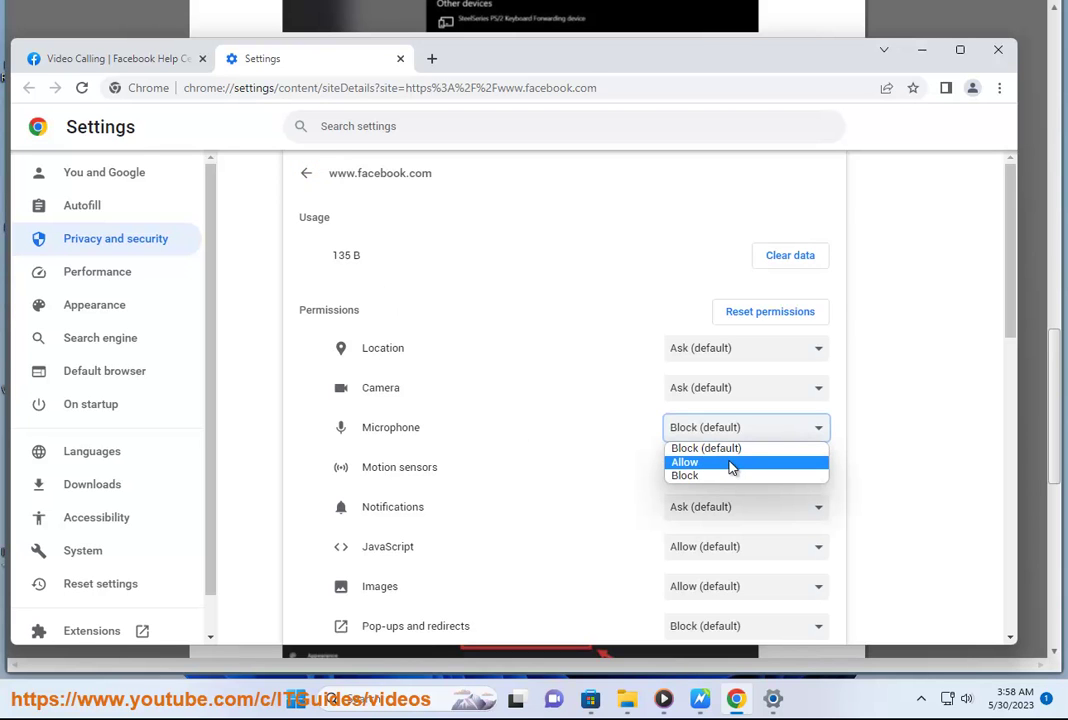
click(927, 468)
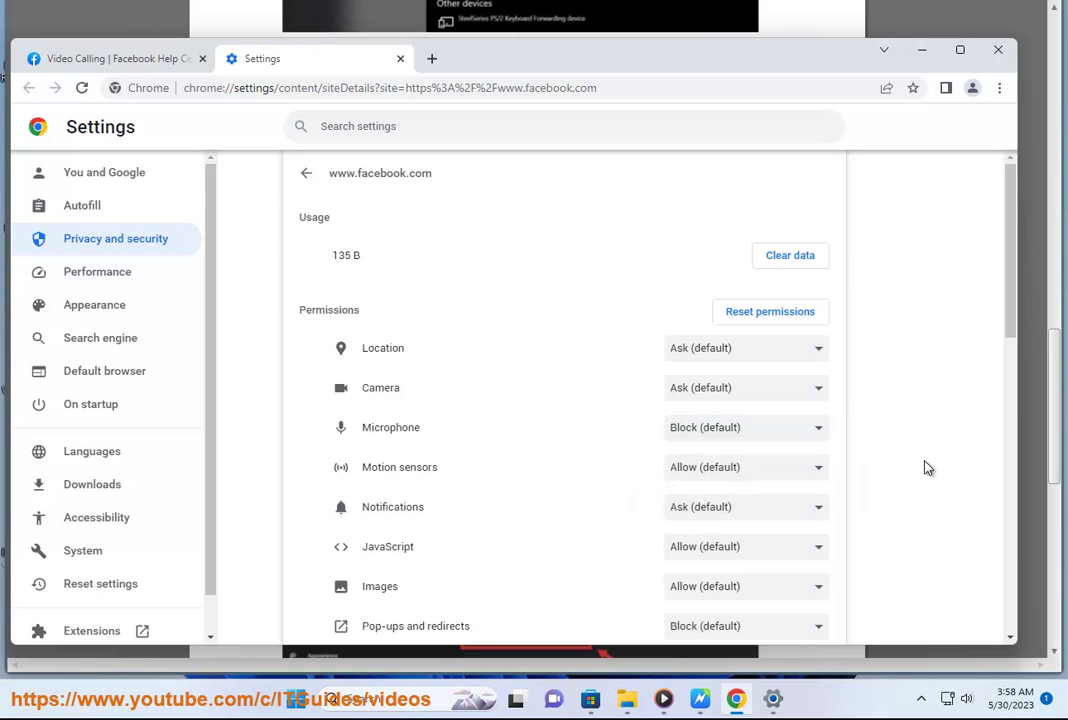
click(746, 393)
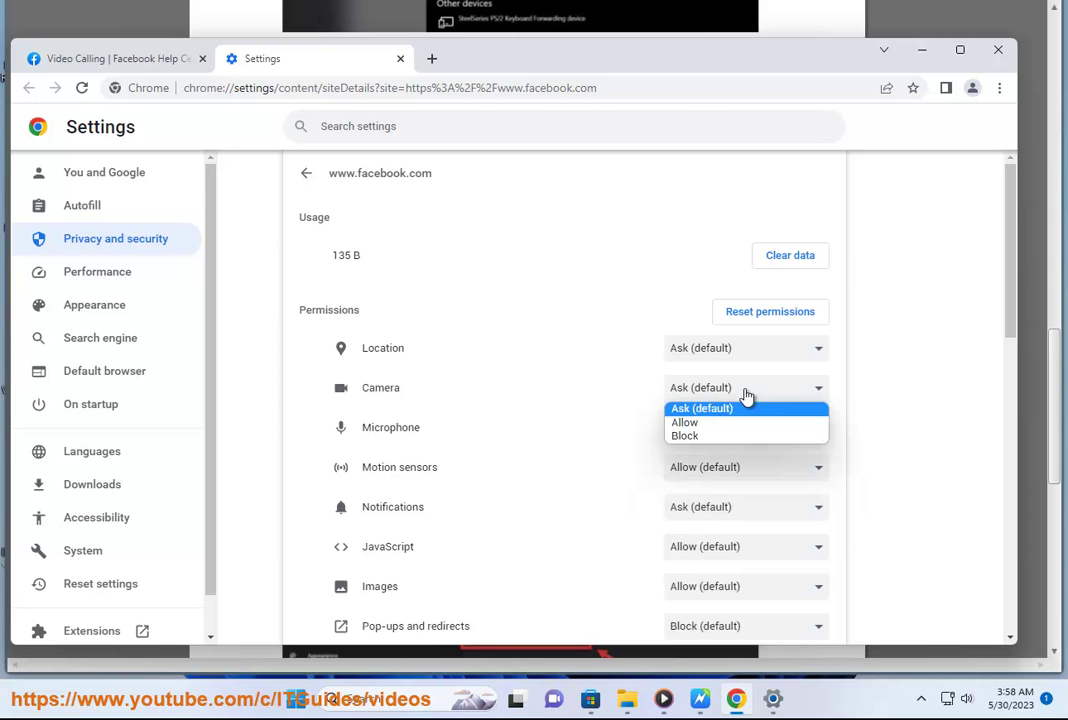
click(853, 417)
click(698, 703)
scroll(499, 563, down, 1)
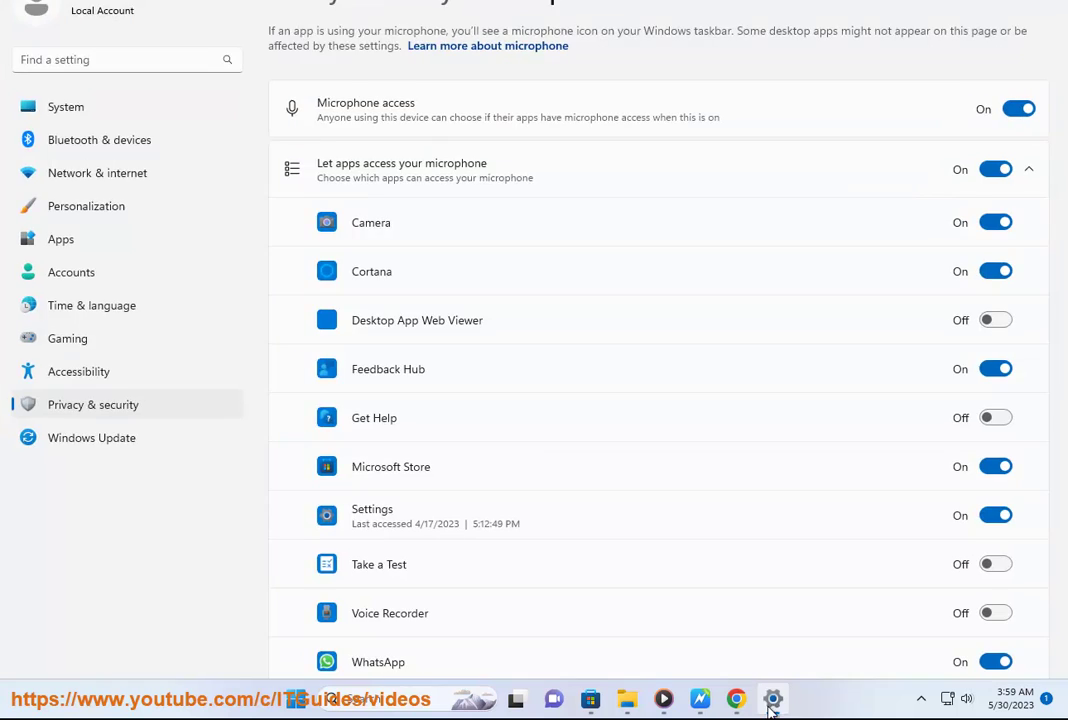
Search Chrome settings for 'CAMERA' and open Camera site settings, showing OBS Virtual Camera as default.
click(736, 700)
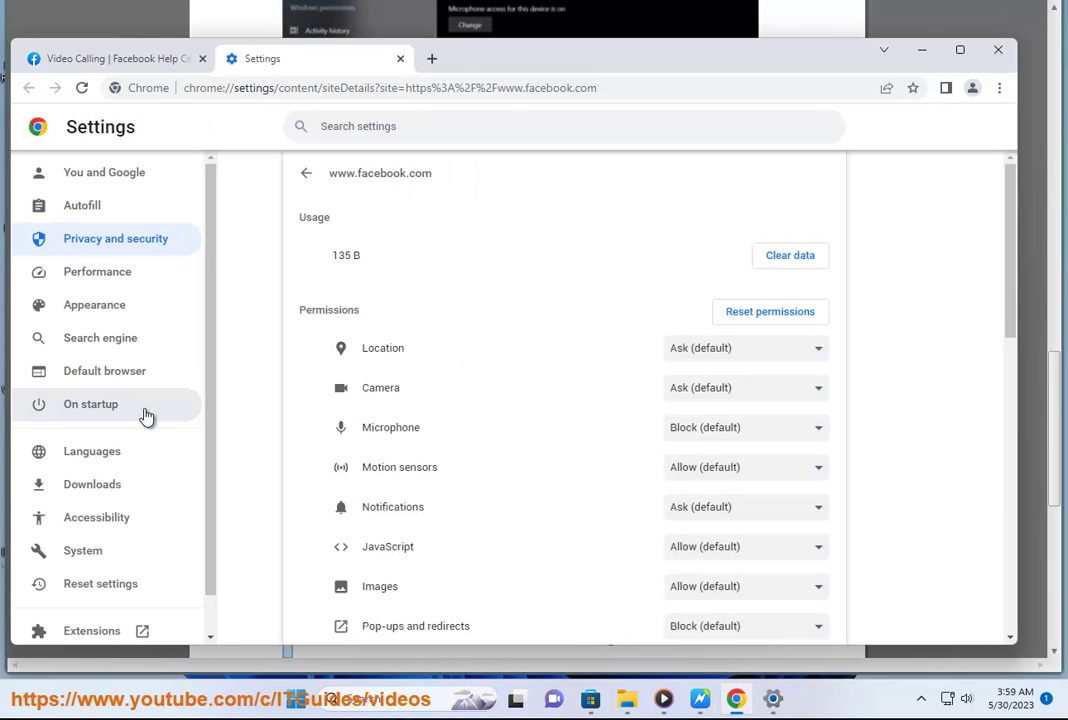
click(306, 174)
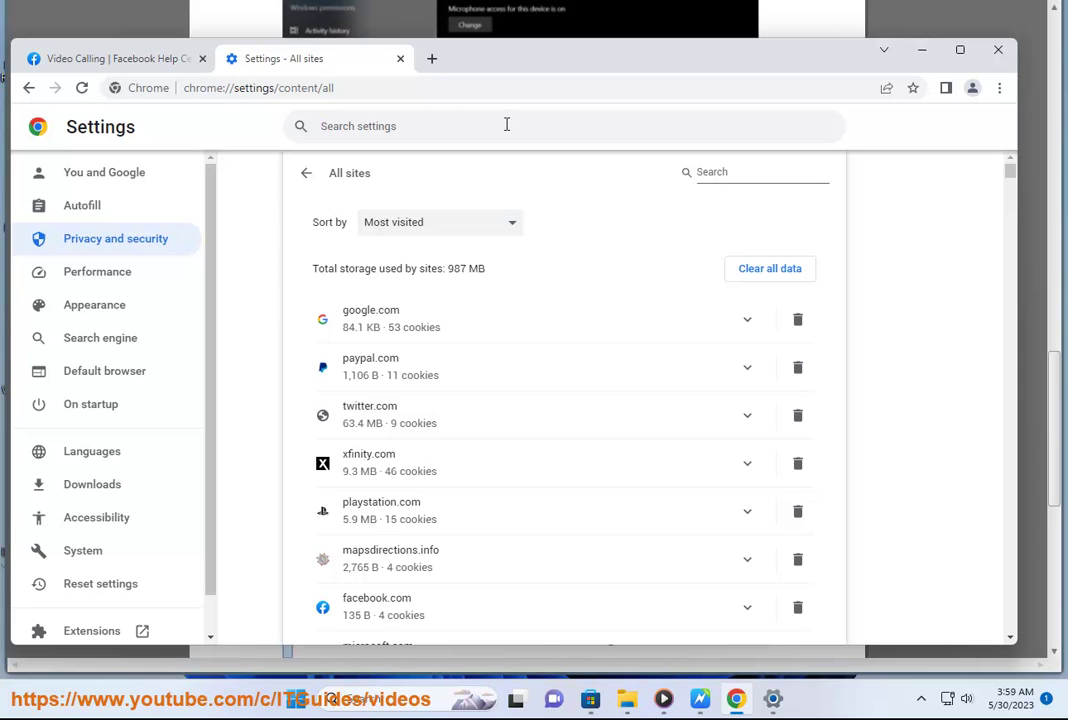
text(CAMERA)
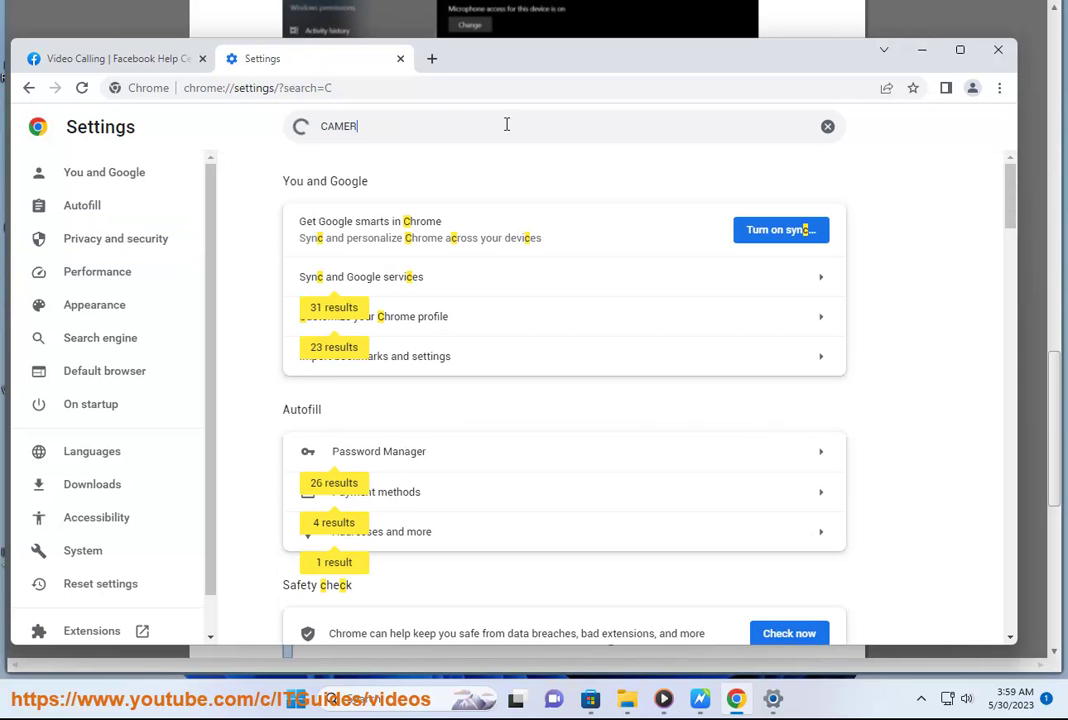
click(582, 453)
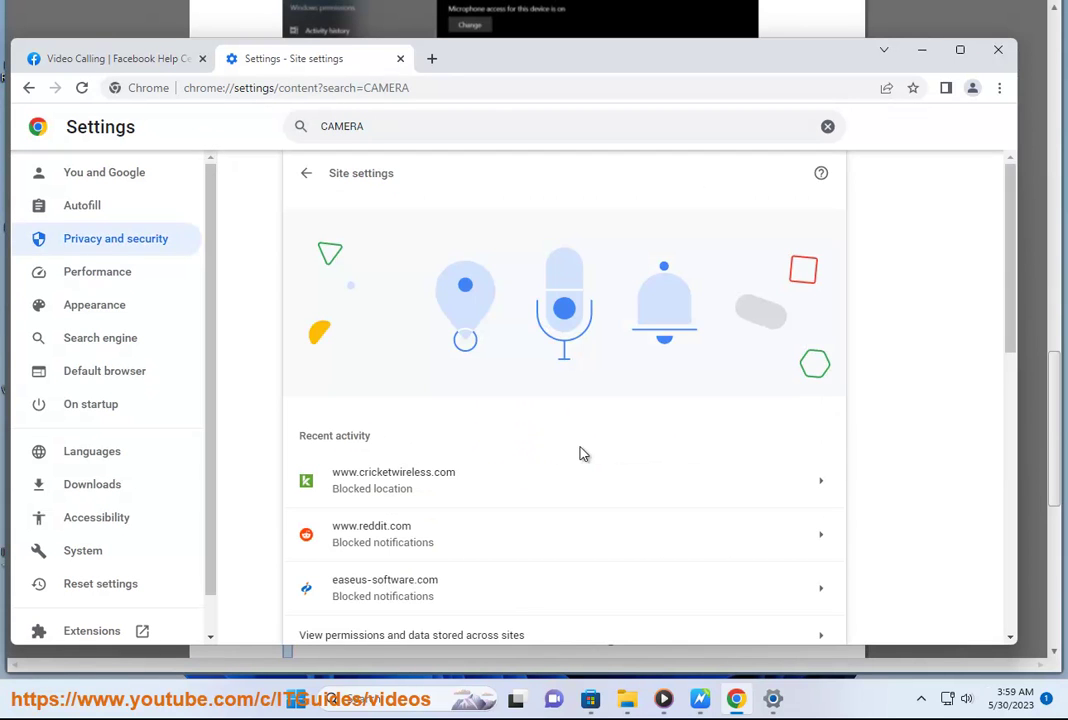
scroll(565, 470, down, 3)
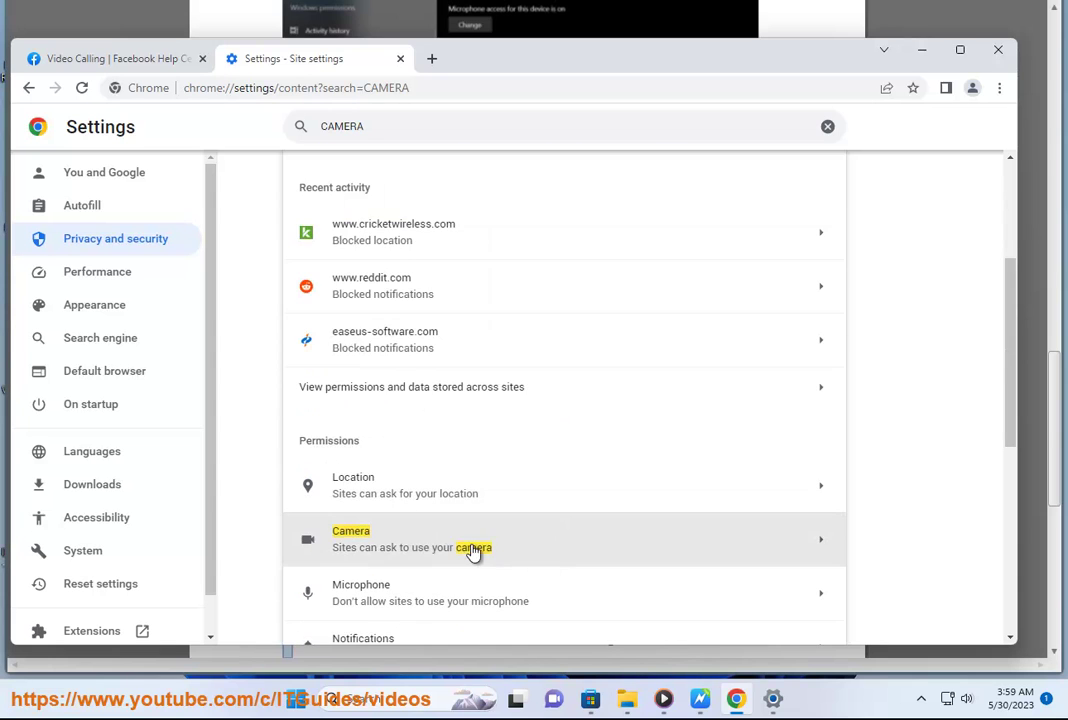
click(465, 551)
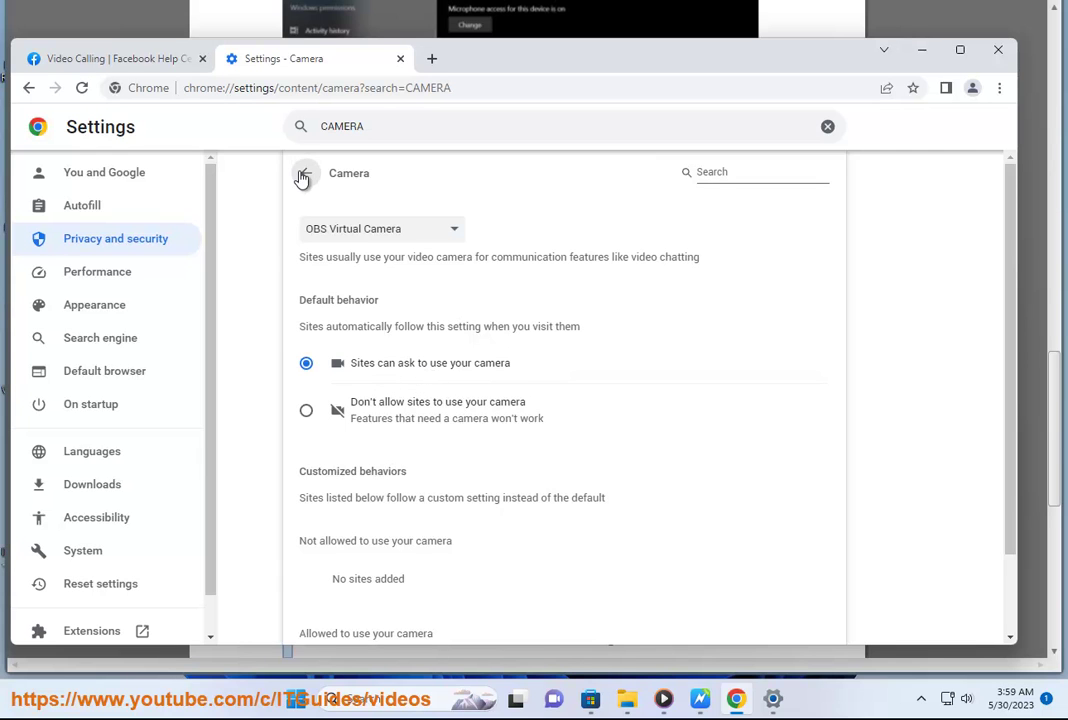
click(675, 699)
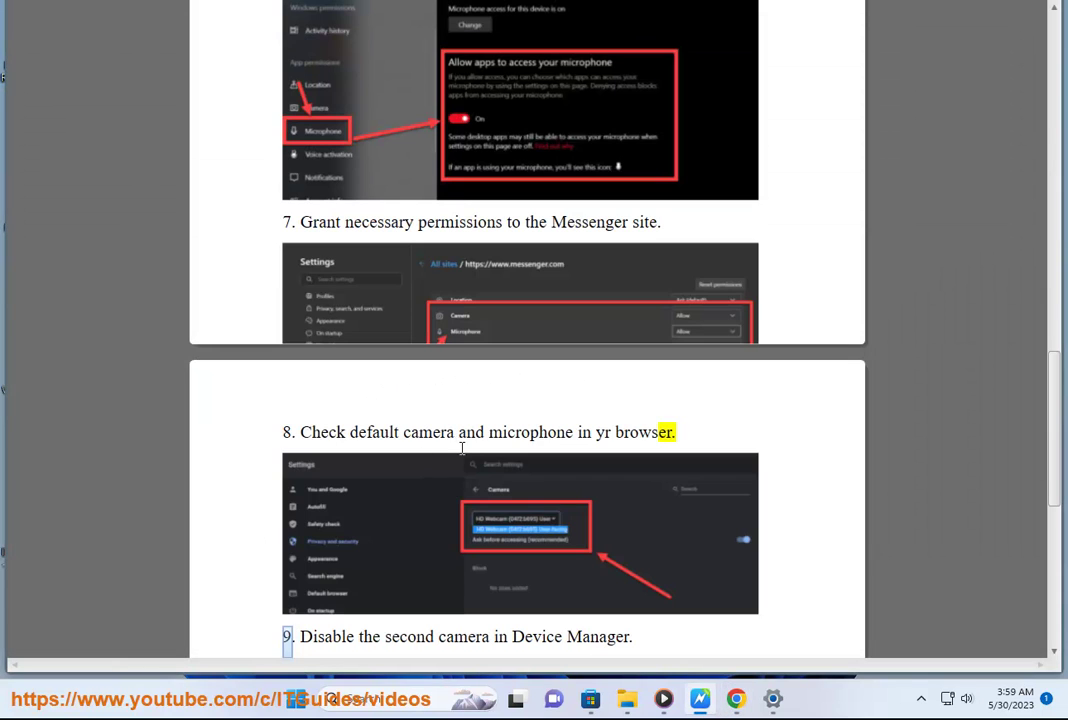
Search Chrome settings for 'microphone' and open the Microphone site settings, then return to the guide.
double_click(531, 436)
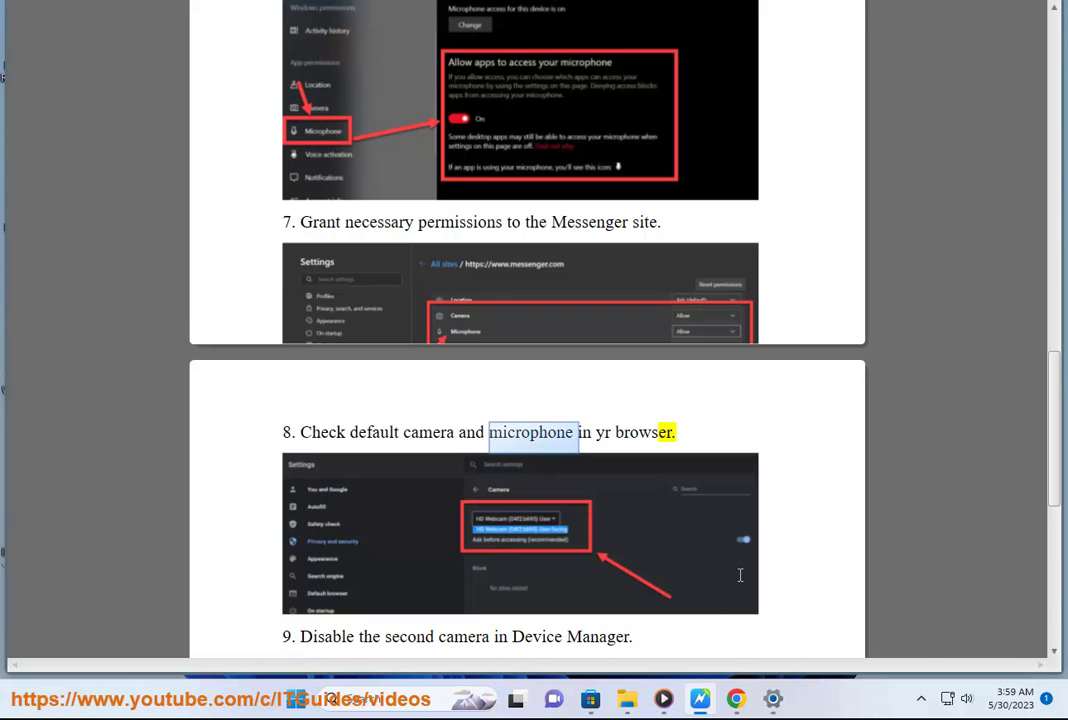
key(alt+Tab)
click(737, 700)
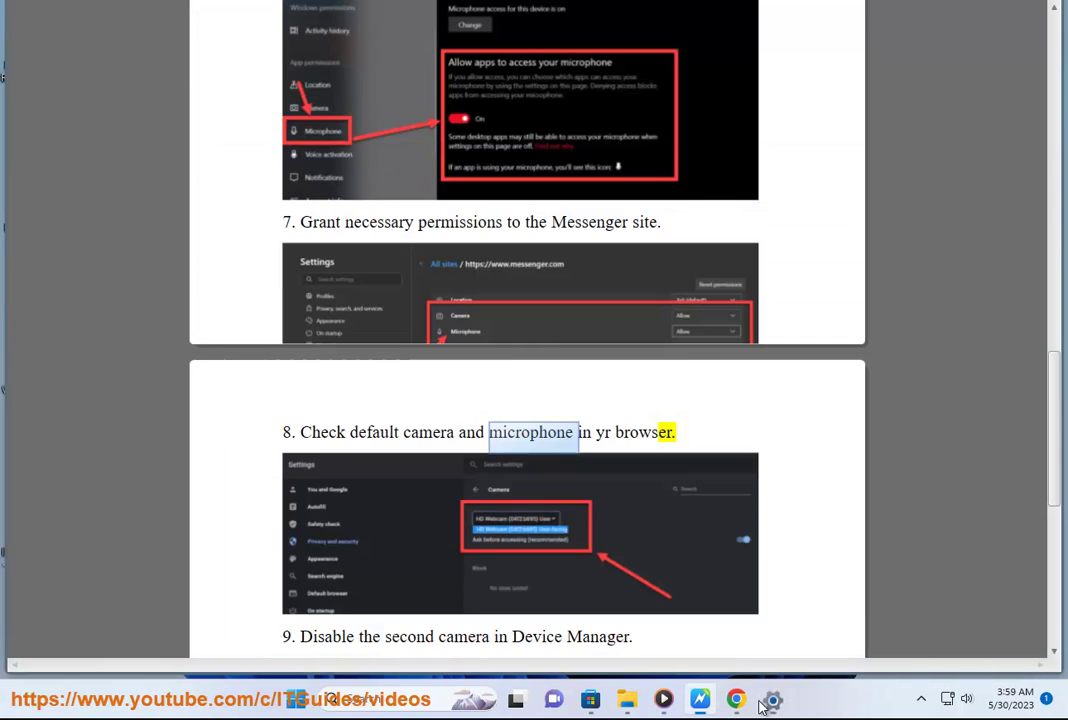
click(827, 126)
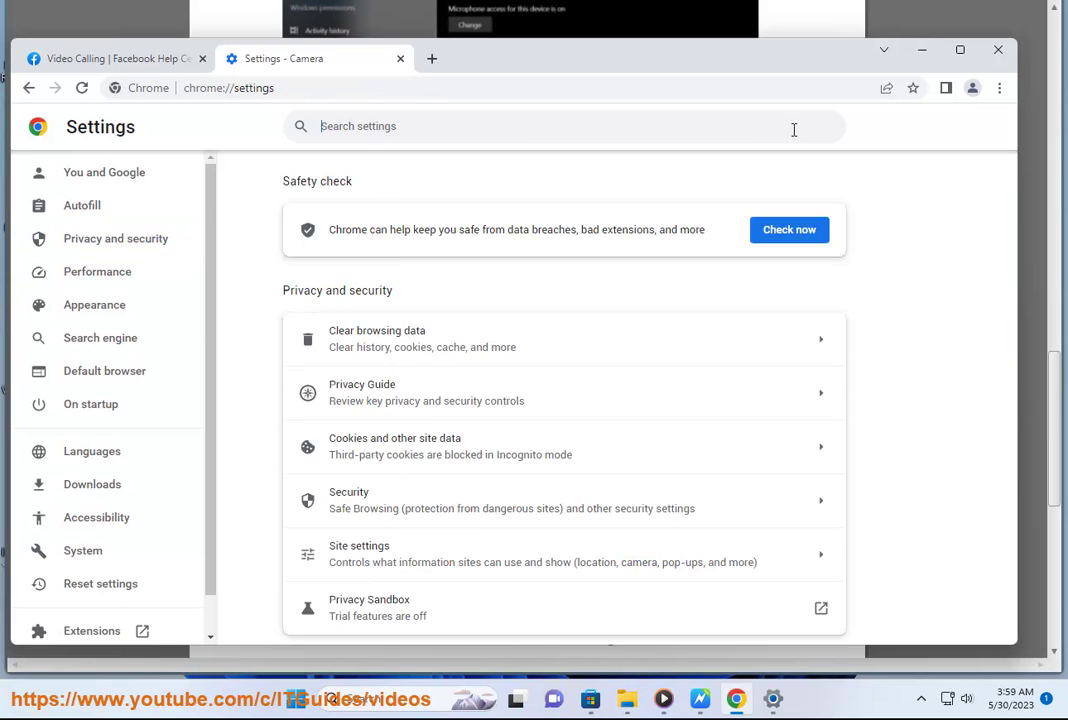
text(microphone)
click(500, 468)
scroll(451, 520, down, 6)
click(405, 280)
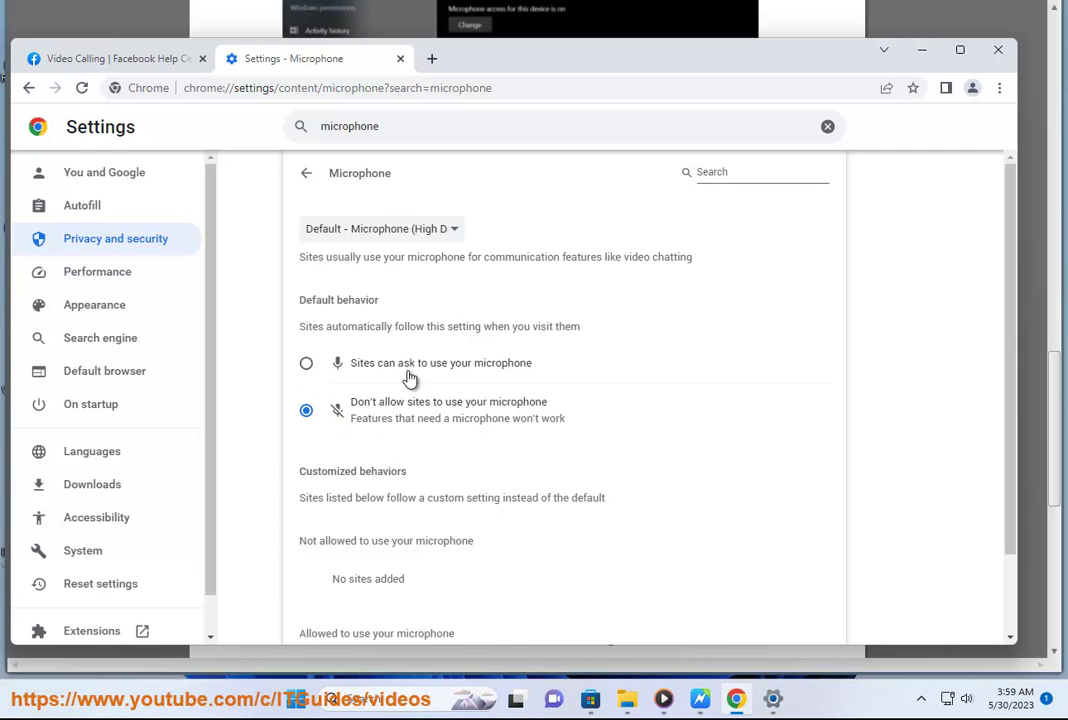
click(700, 698)
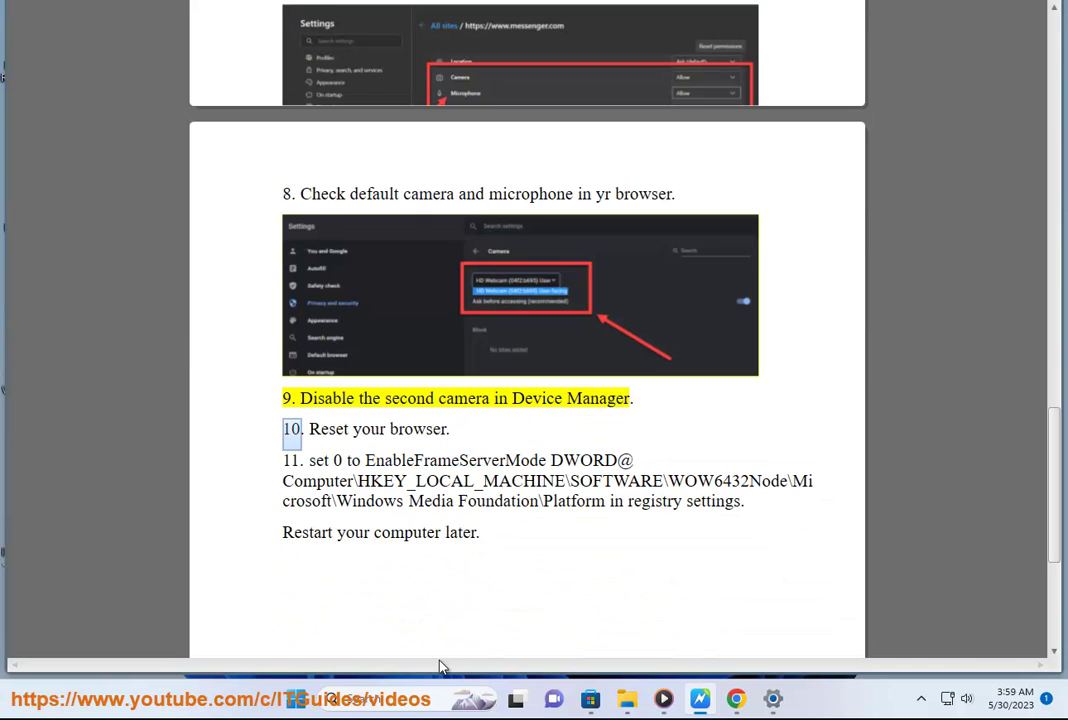
Open Device Manager via a 'DEV' search, select Audio inputs and outputs, and move the window aside.
click(400, 698)
text(DEV)
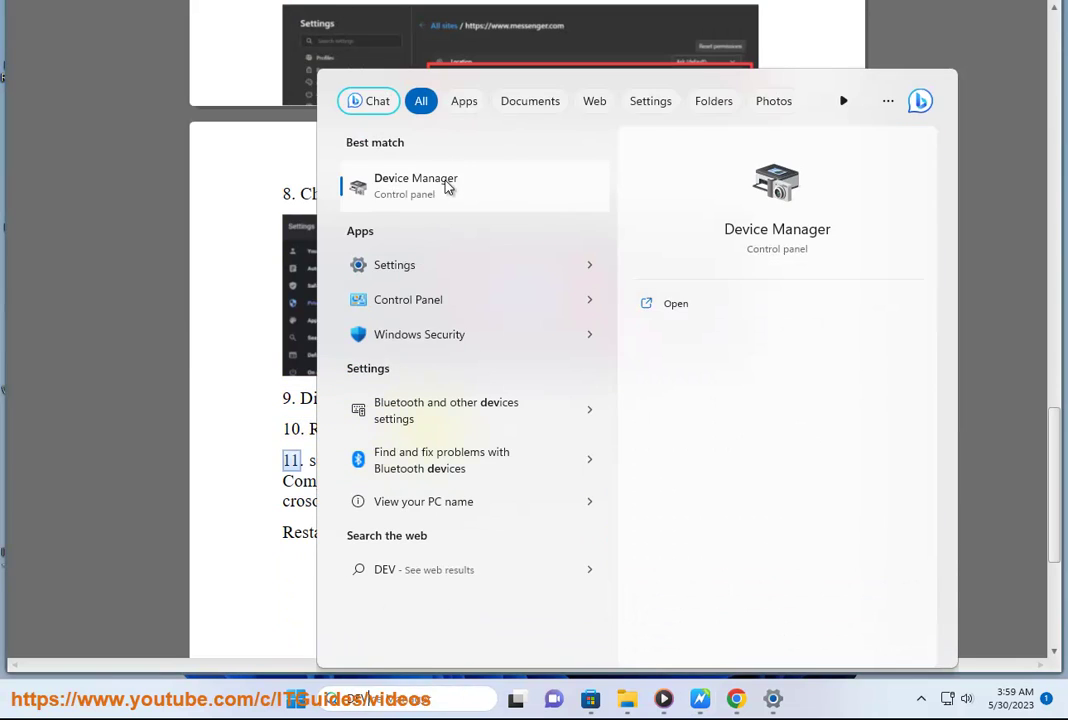
click(446, 182)
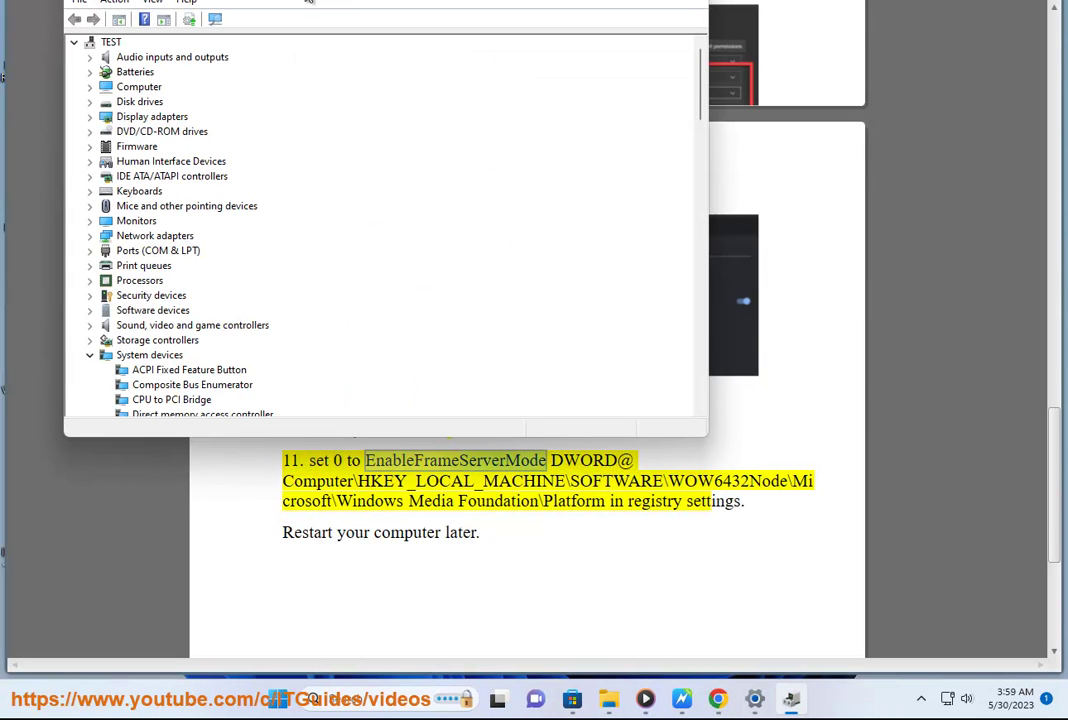
click(103, 58)
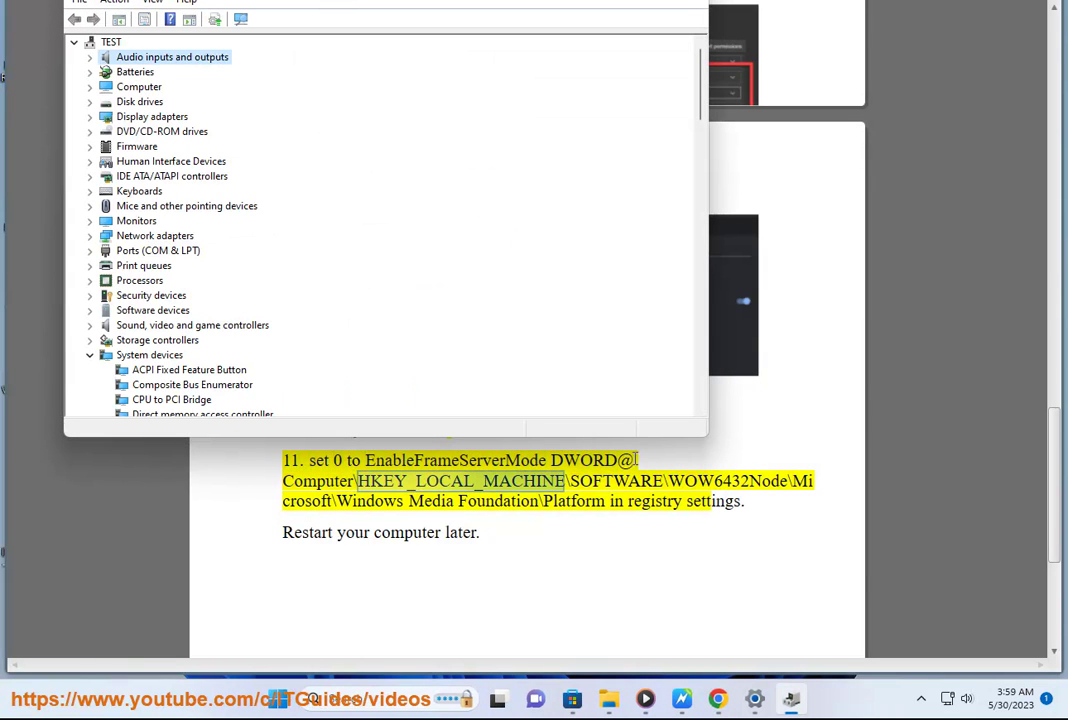
drag(397, 20, 866, 193)
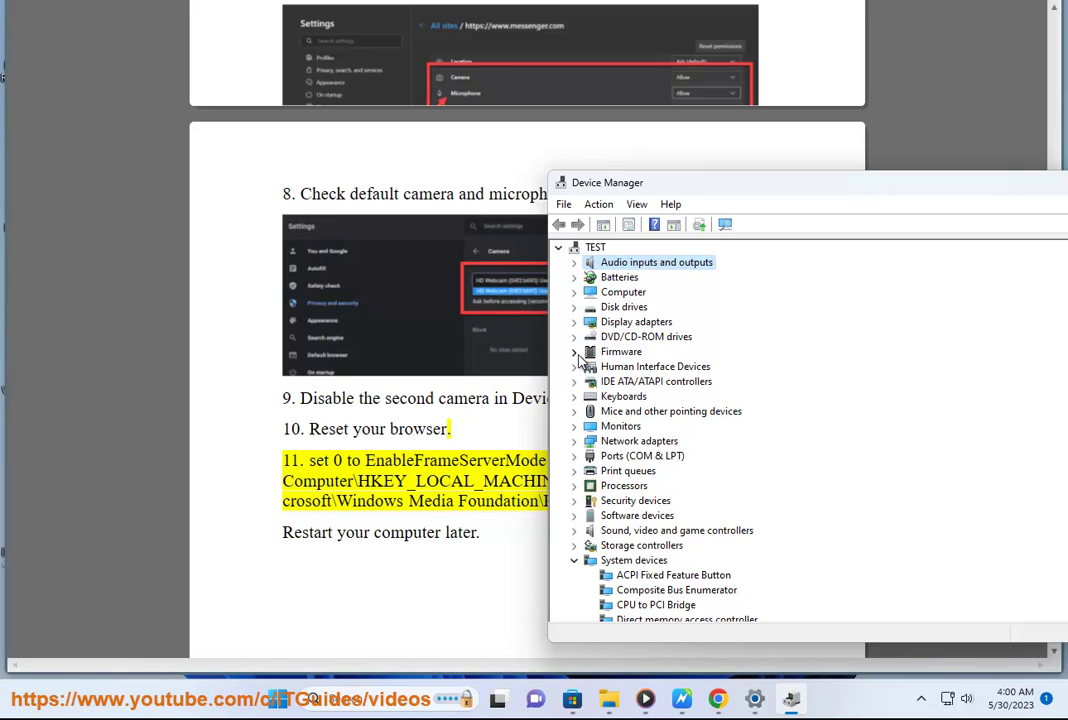
Bring Chrome's Microphone settings back to the front and open its main menu.
click(453, 470)
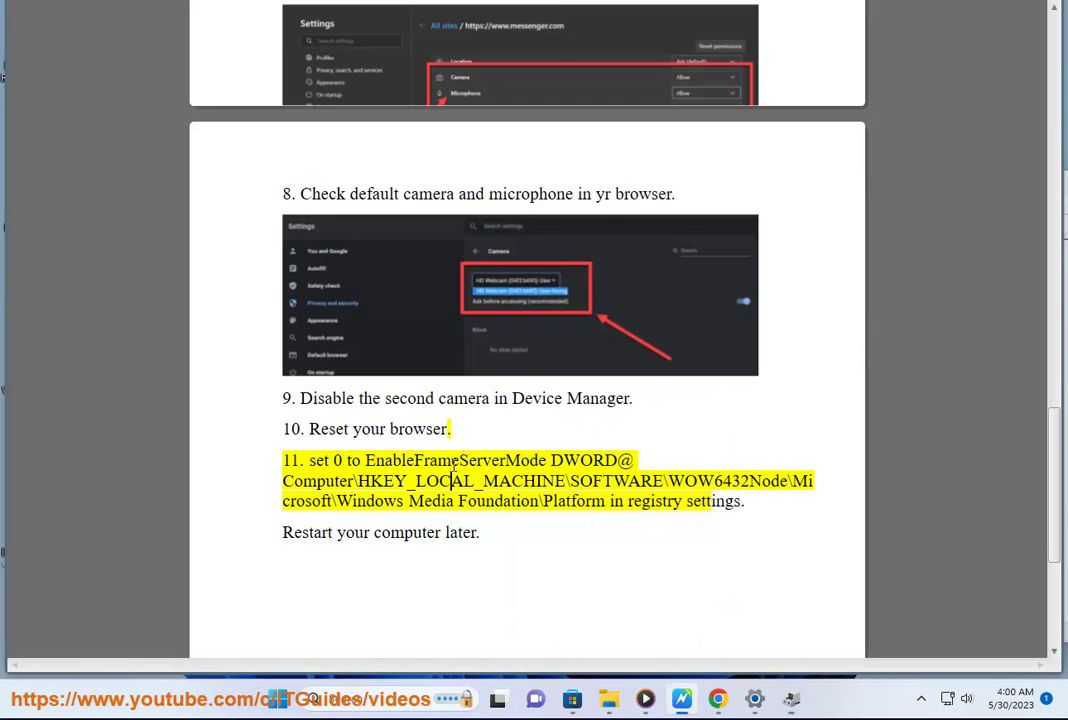
click(719, 700)
click(999, 88)
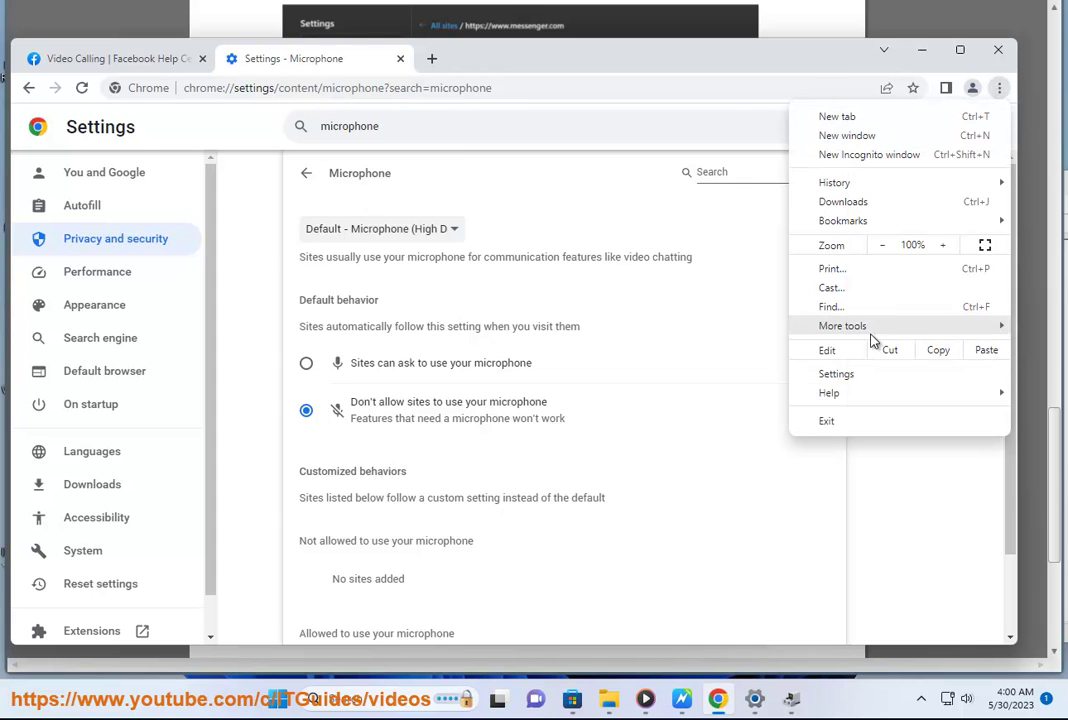